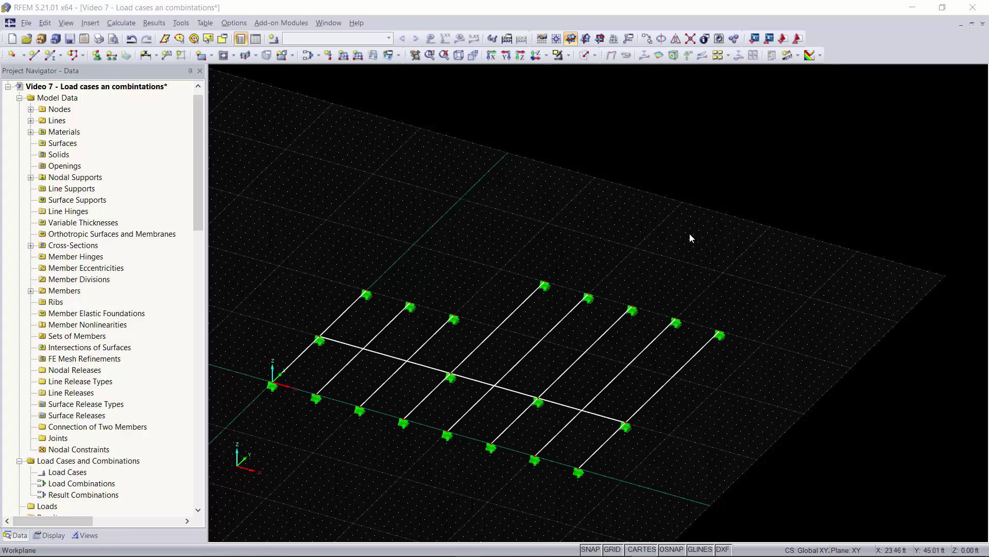
ctrl+middle_drag(644, 353, 719, 313)
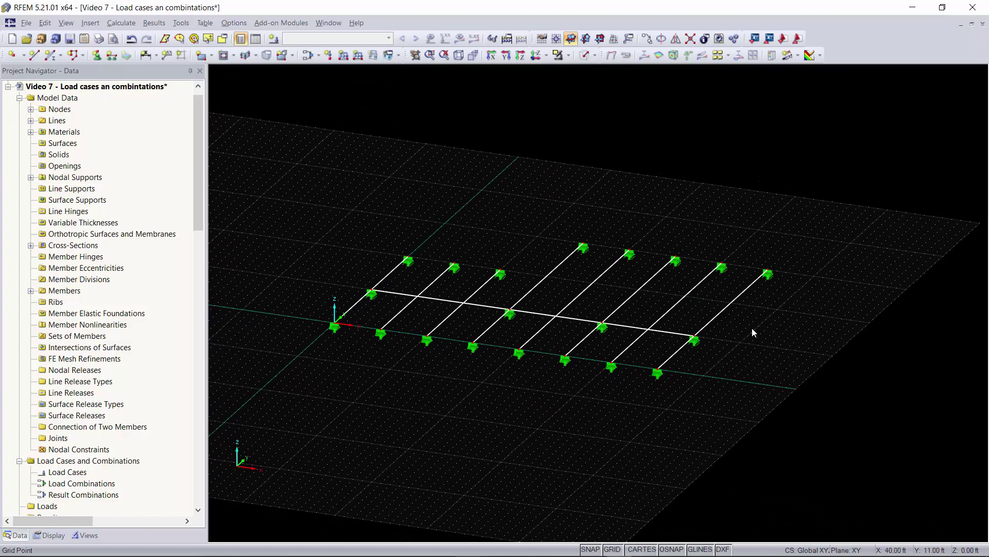
ctrl+middle_drag(773, 322, 694, 295)
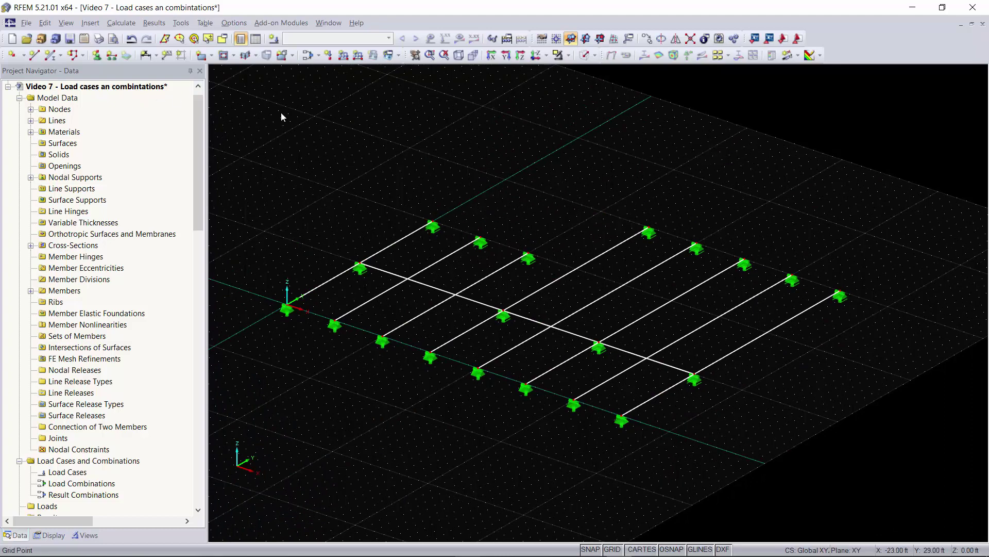
In the model's general data, keep ASCE 7-16 as the standard and enable automatic creation of load combinations
right_click(142, 86)
click(106, 90)
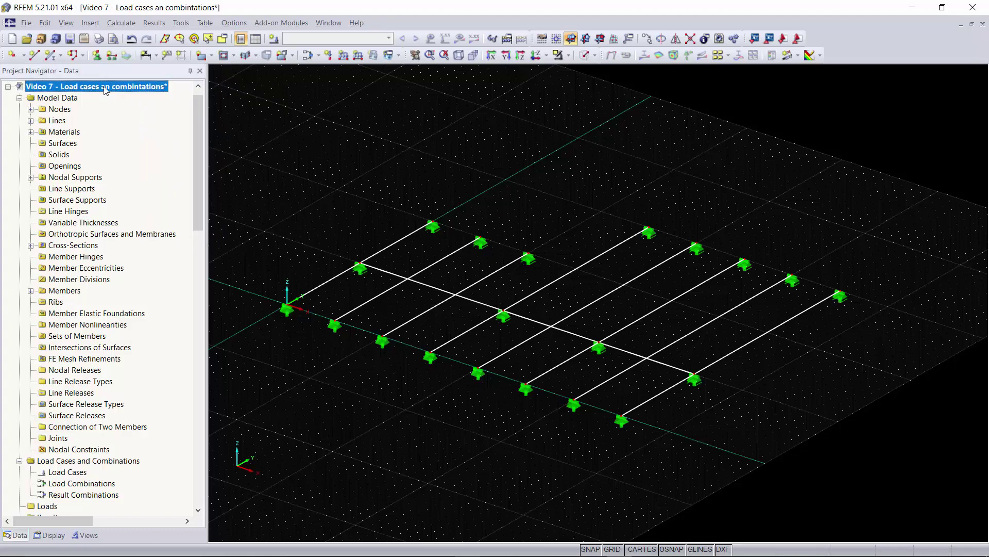
right_click(105, 90)
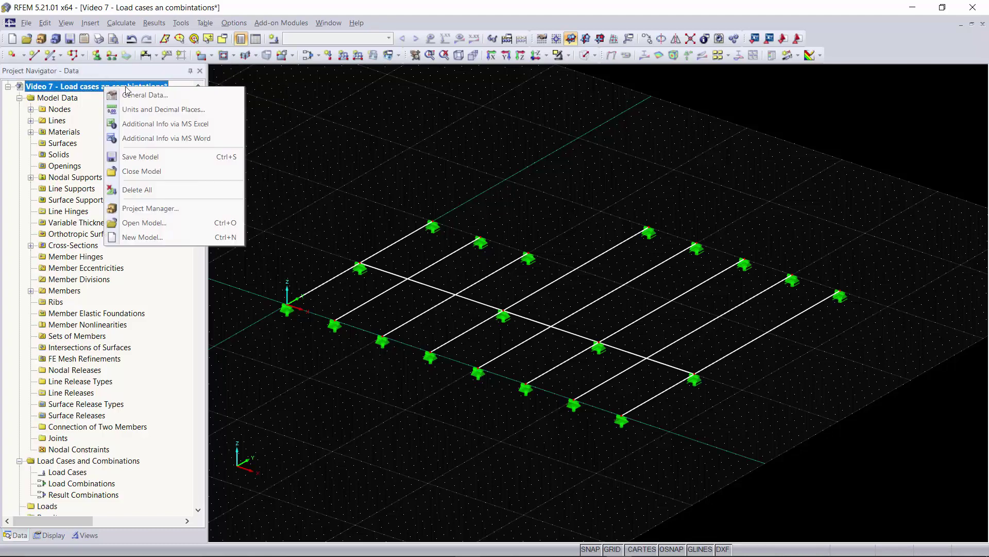
click(169, 95)
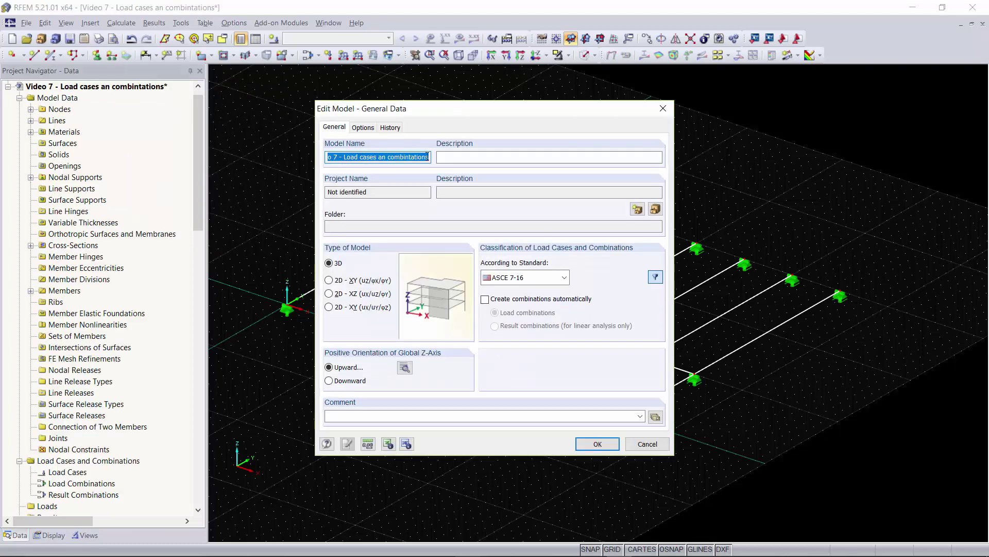
click(565, 279)
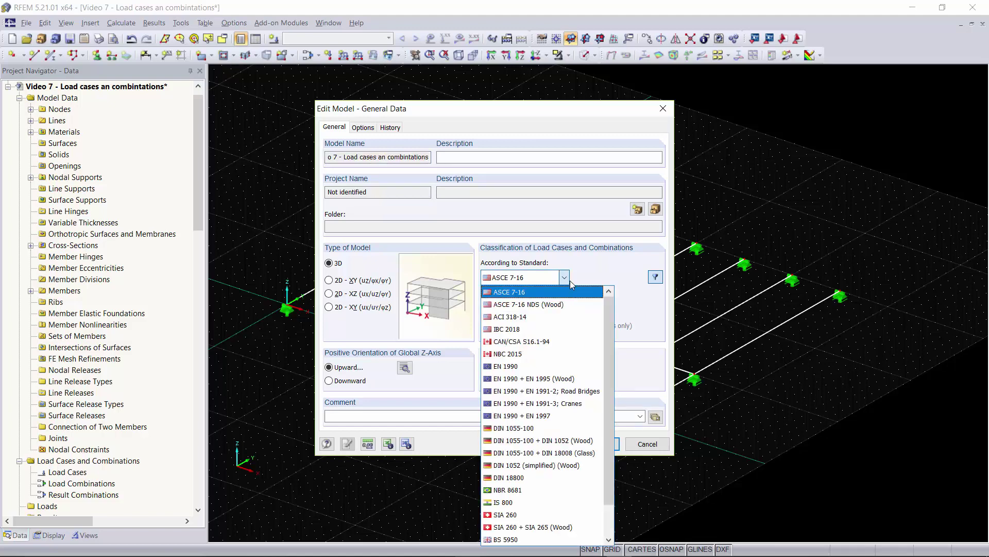
scroll(569, 310, down, 1)
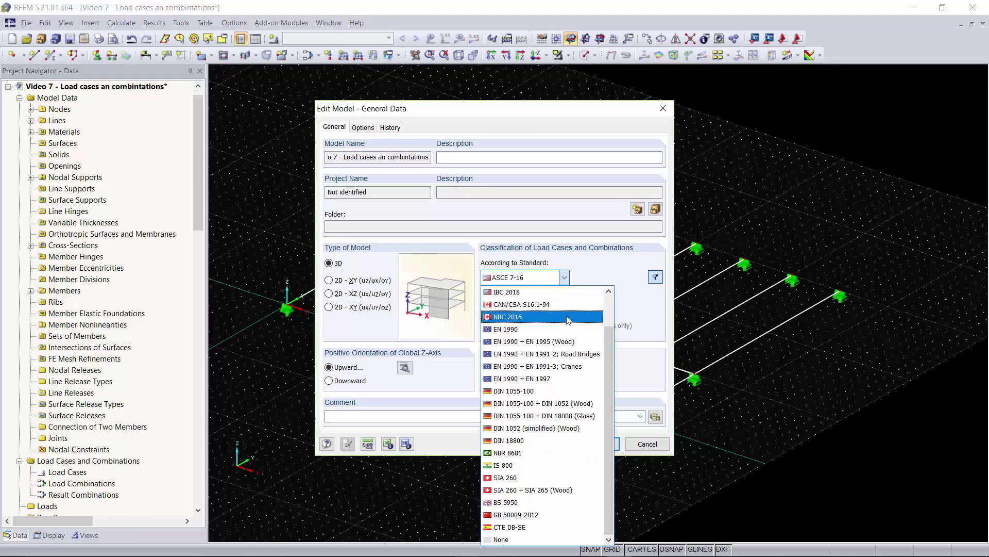
scroll(569, 320, up, 1)
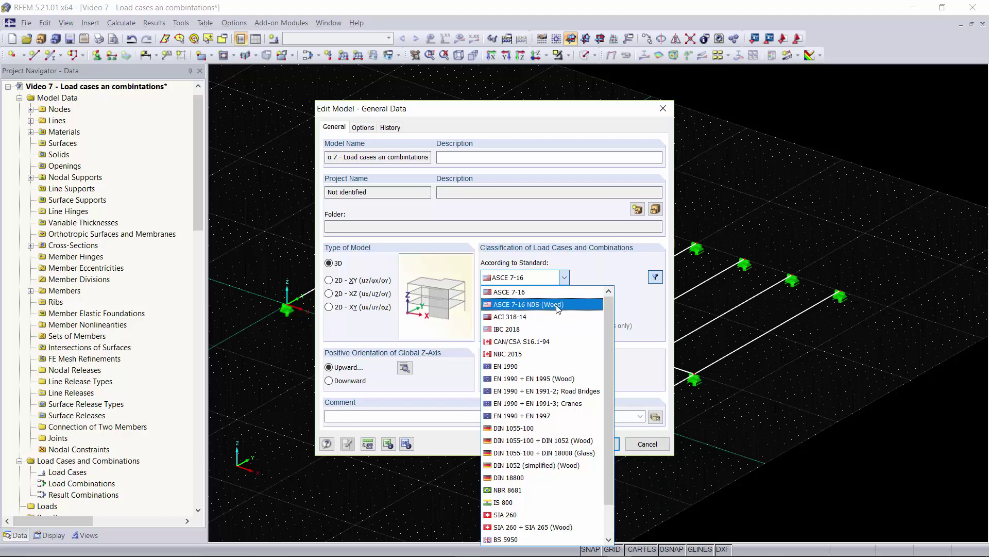
key(Escape)
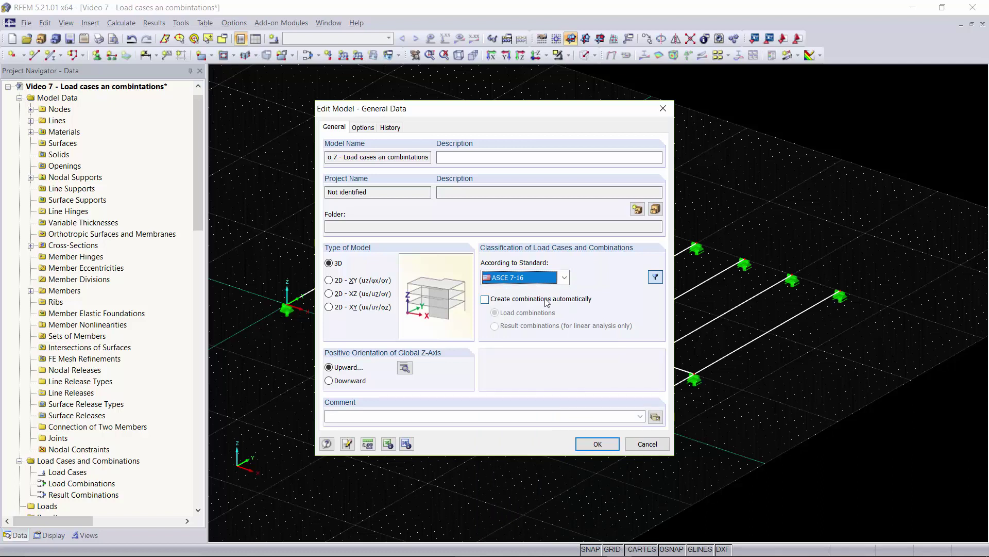
click(546, 300)
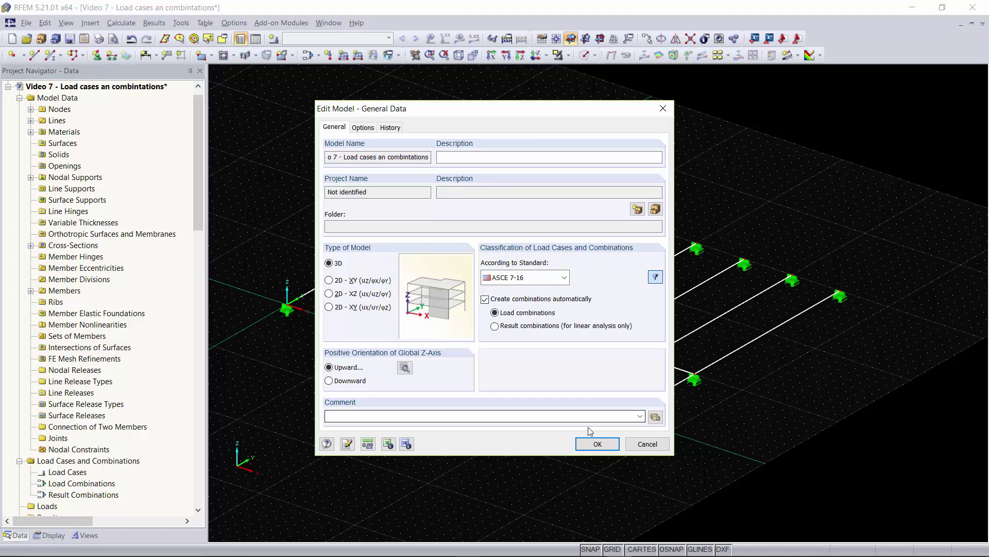
click(594, 444)
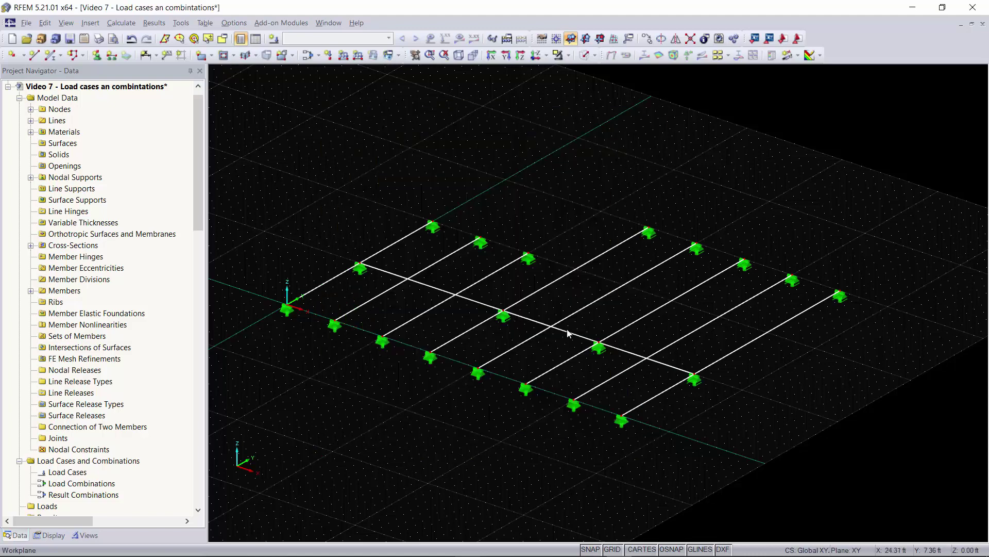
Create a new load case described as "Dead Load" with the Dead action category
click(309, 57)
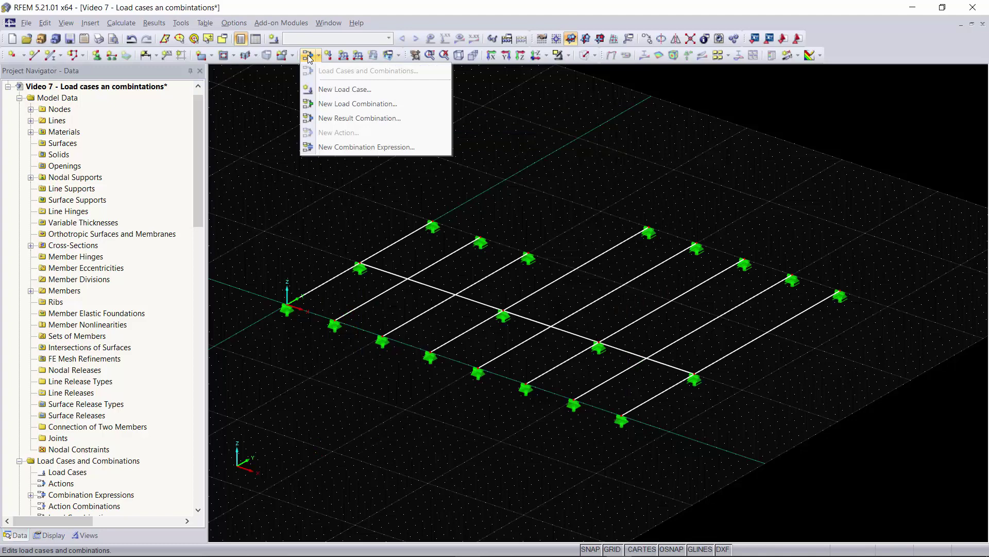
click(355, 89)
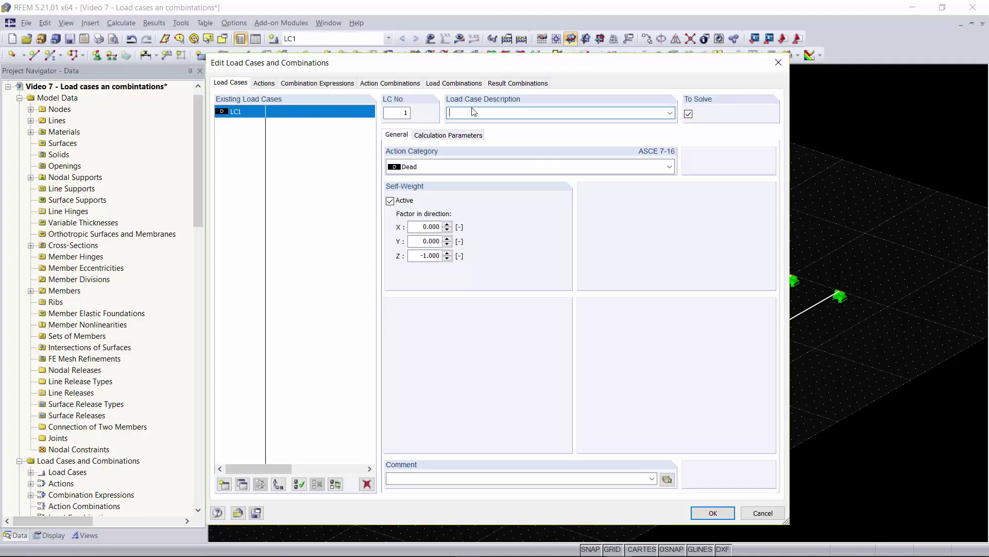
text(Dead Load)
click(426, 166)
click(428, 179)
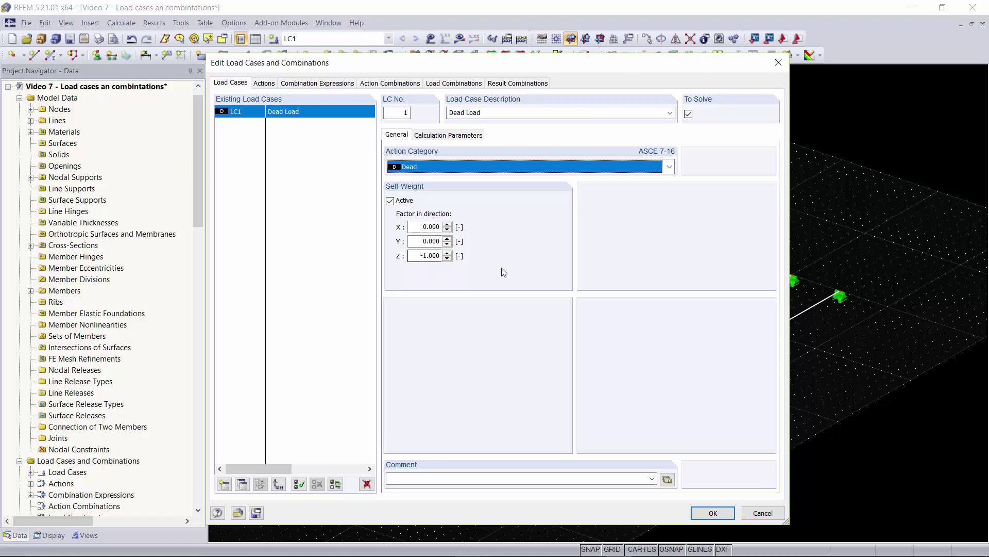
Add a second load case described as "Live load" and assign it the Live action category
click(224, 484)
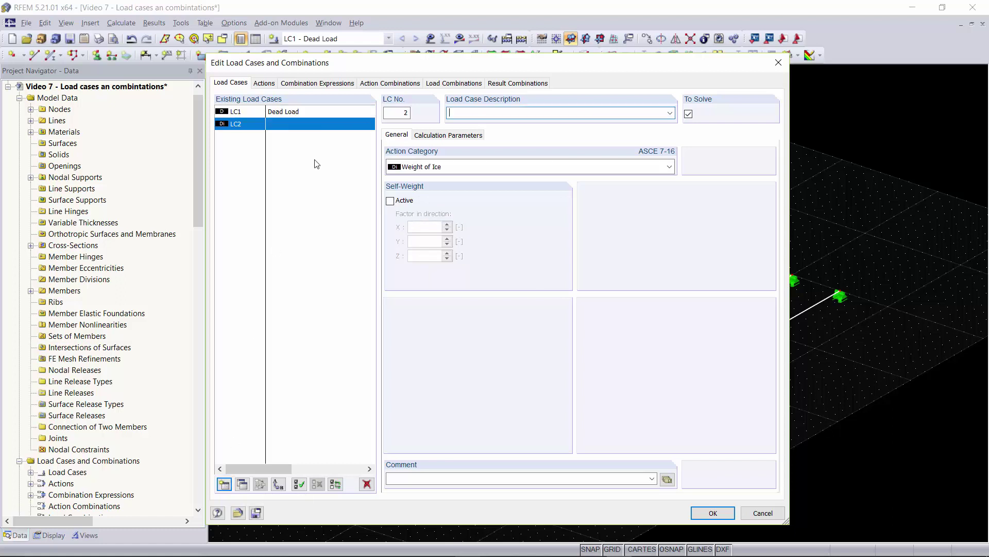
click(497, 166)
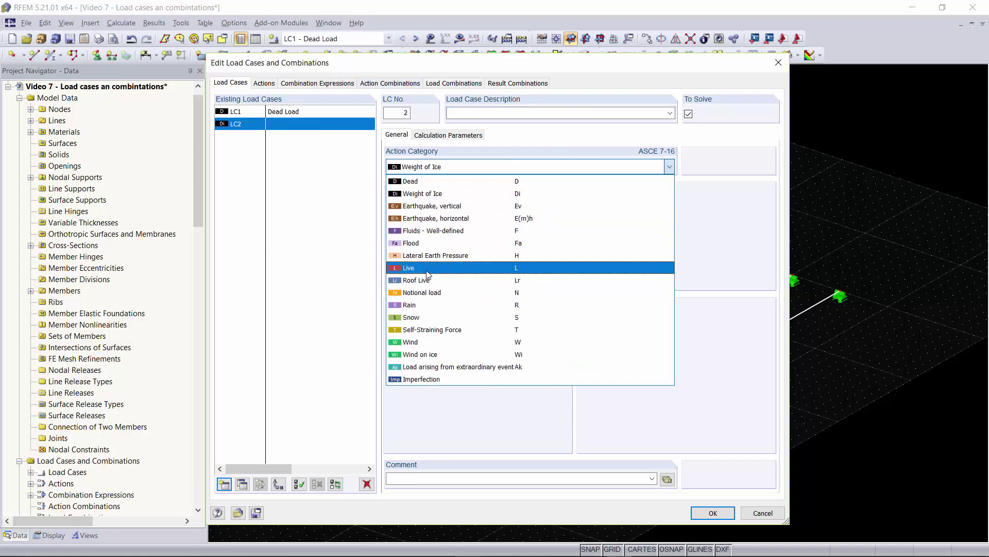
click(506, 110)
click(506, 109)
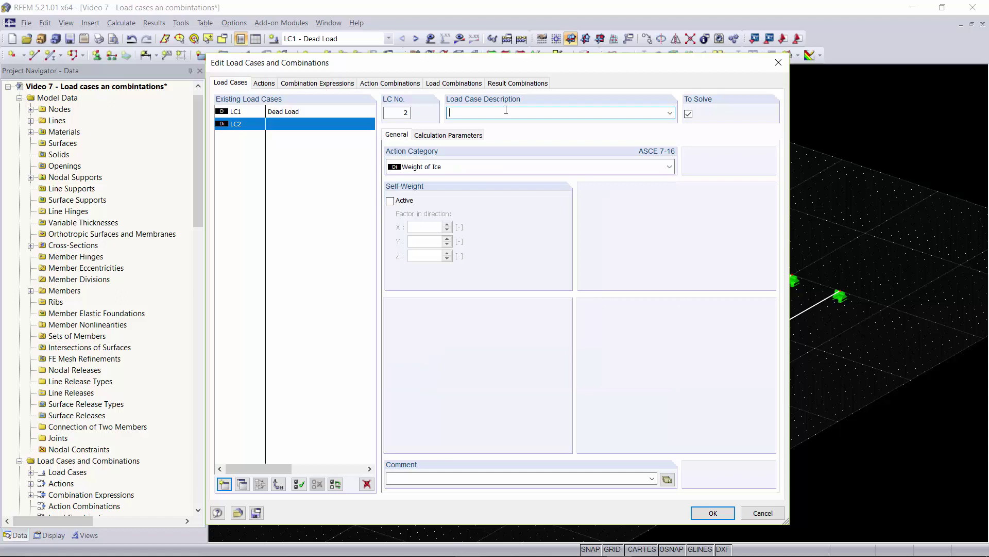
text(Live load)
click(415, 168)
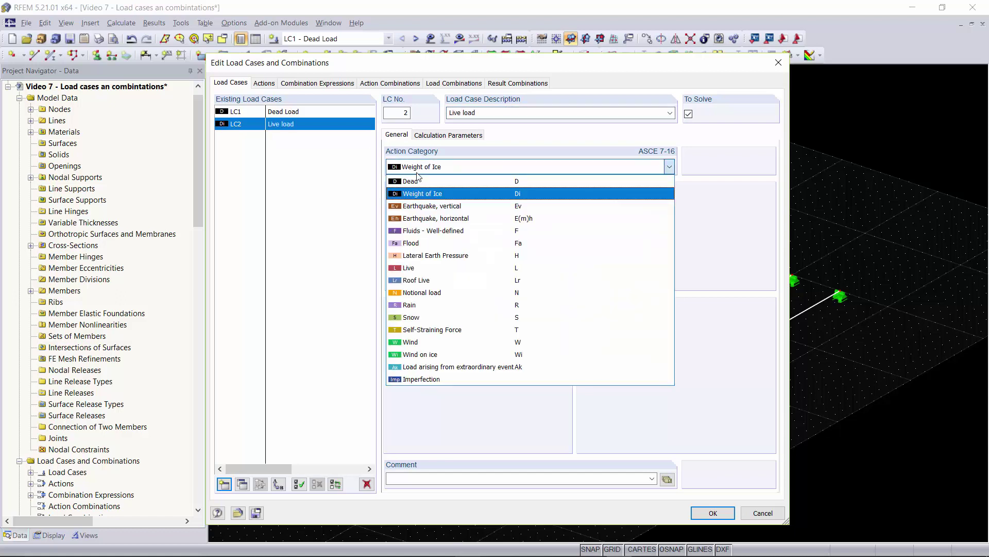
click(429, 267)
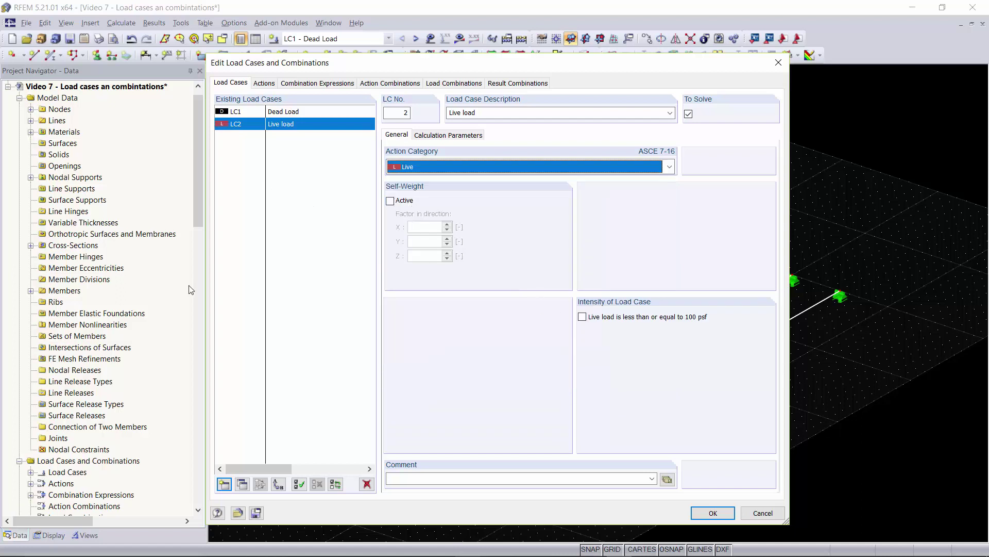
Add a third load case described as "Wind load" and assign it the Wind action category
click(224, 483)
text(Wind)
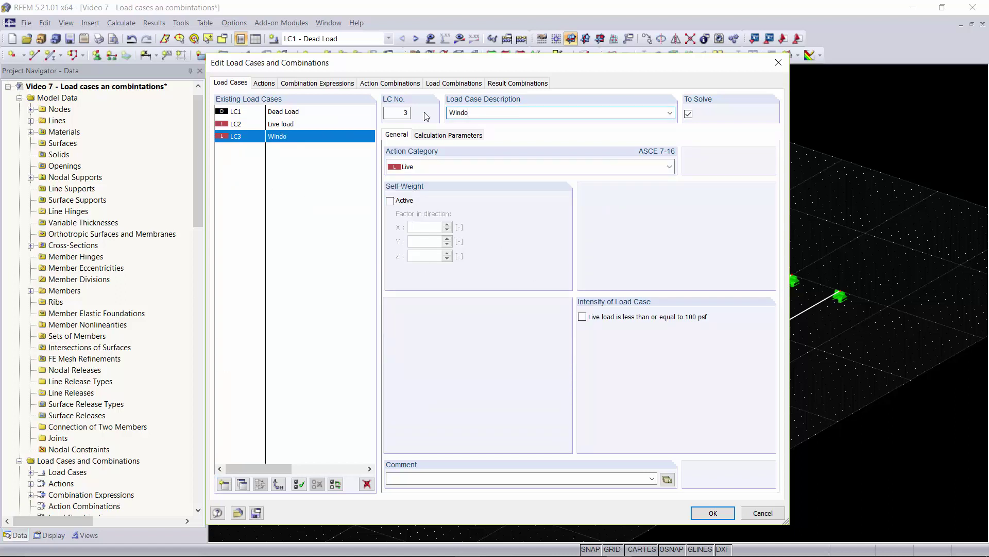
text( load)
click(495, 167)
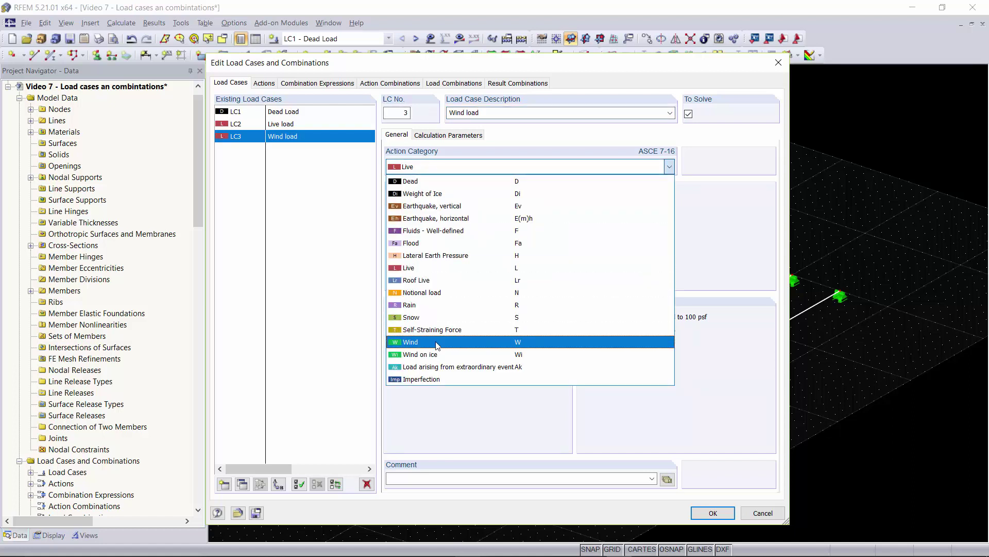
click(463, 342)
Add a fourth load case described as "Snow load" and assign it the Snow action category
click(224, 484)
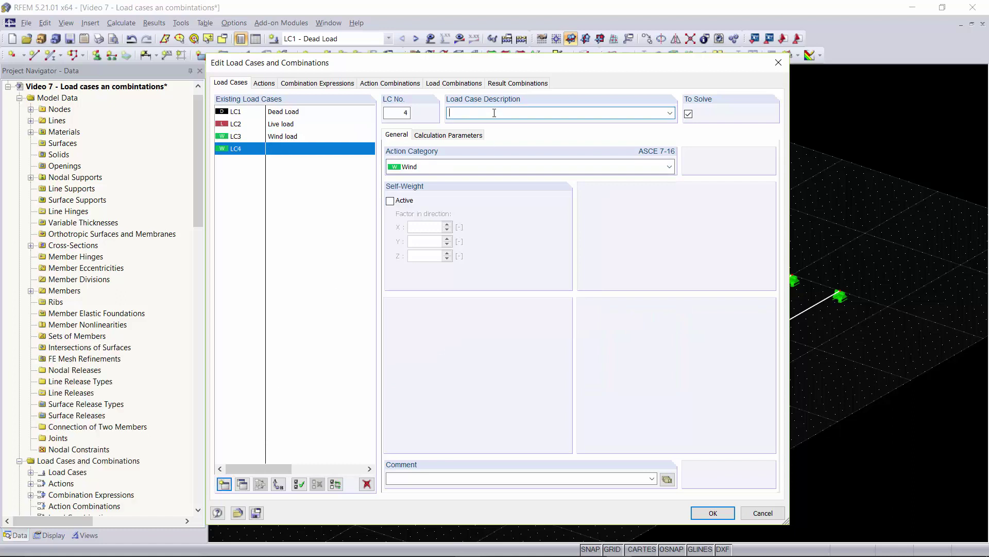
text(Snow load)
click(489, 171)
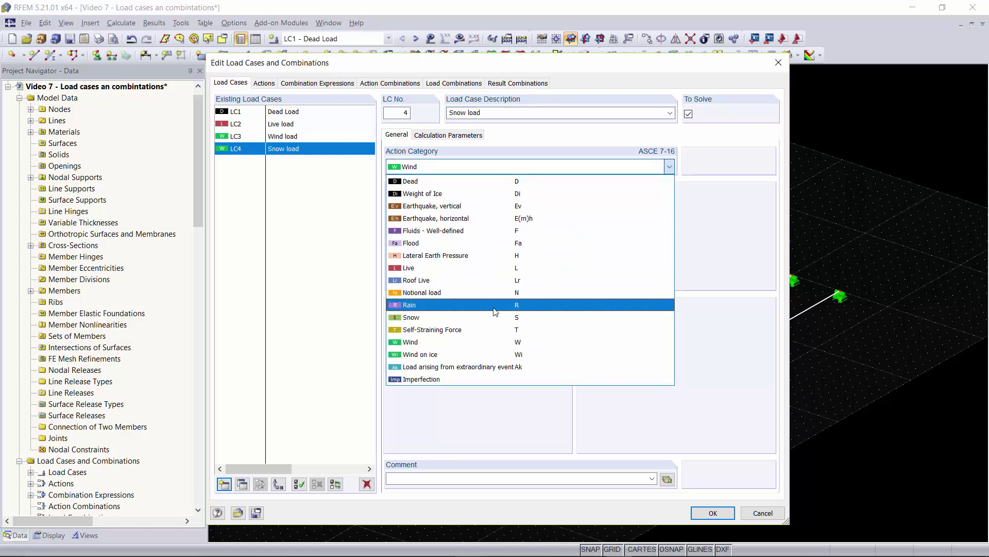
click(472, 317)
Review the load cases assigned to the actions and the two combination expressions, including the design situation formulas of CE1
click(264, 84)
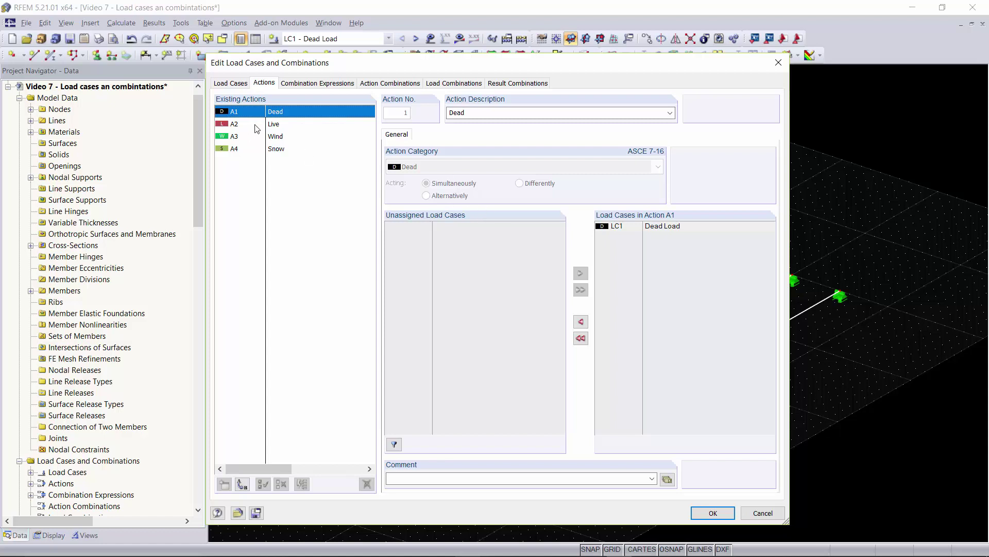
key(Down)
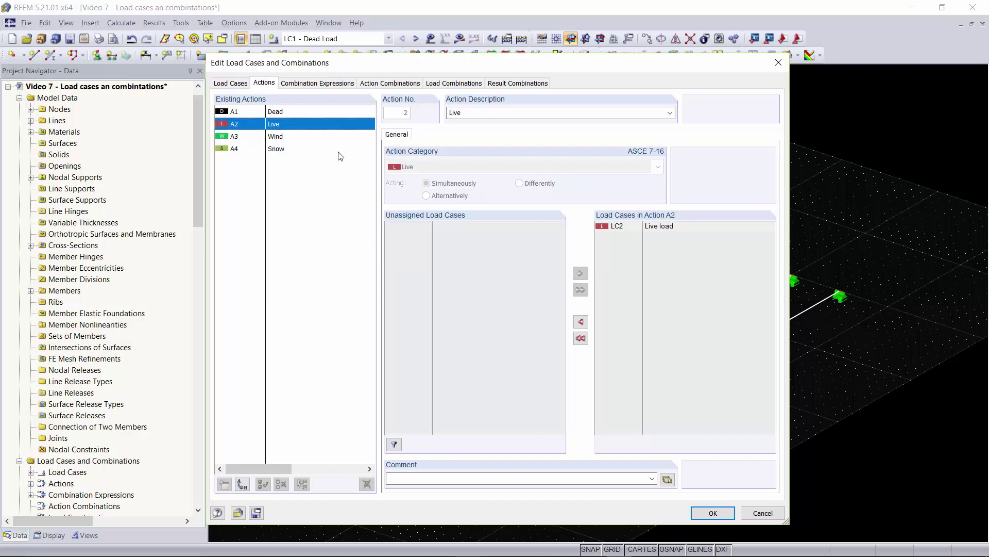
click(310, 85)
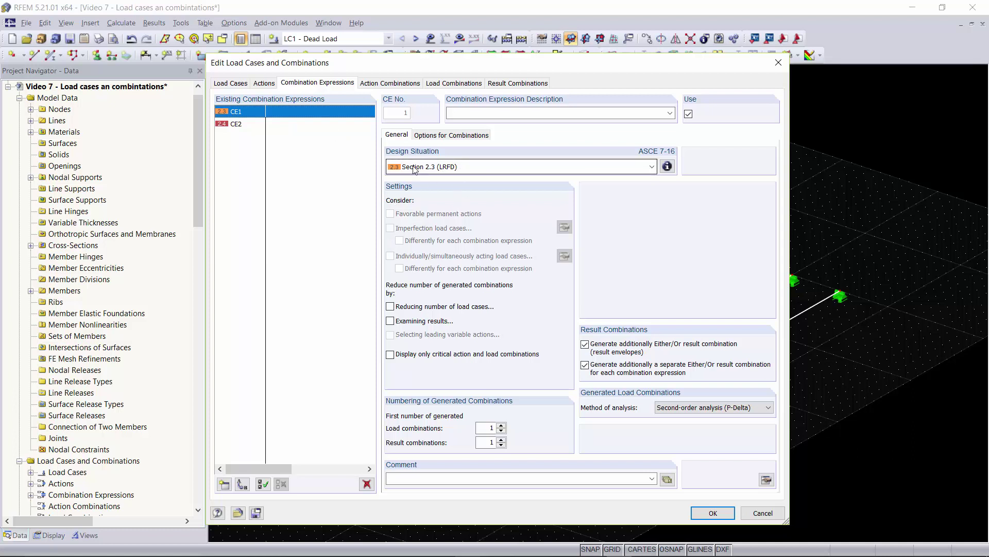
click(316, 124)
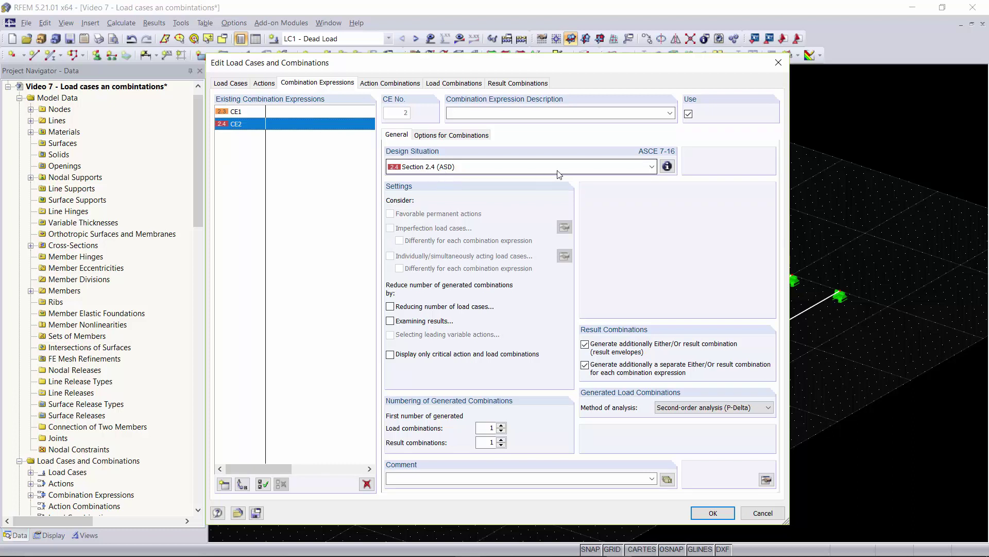
click(336, 112)
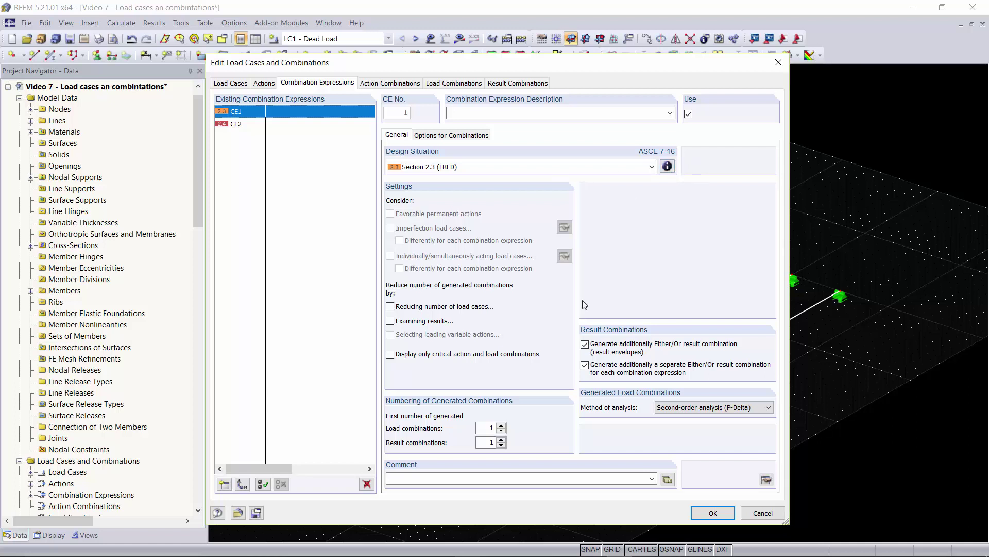
click(667, 168)
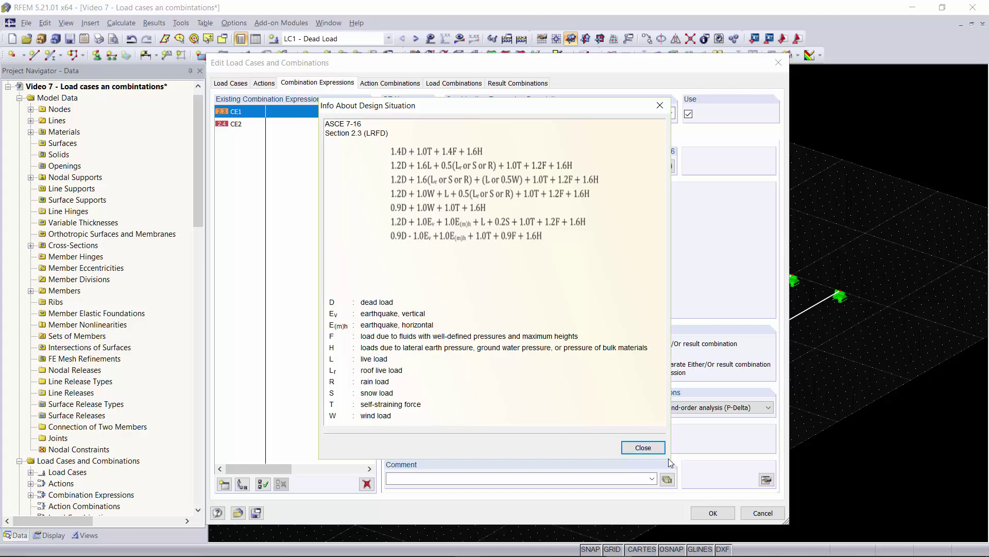
click(639, 447)
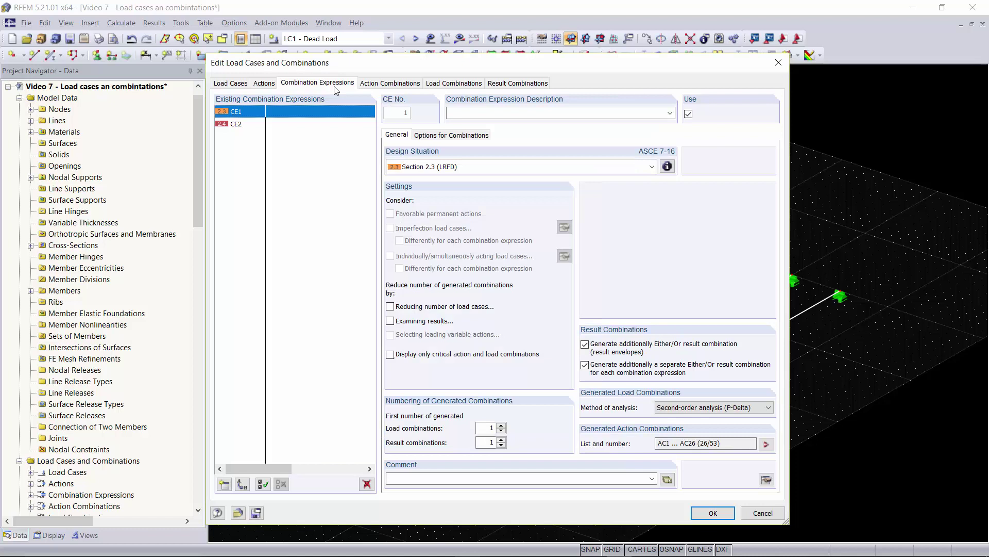
Examine the action combinations, checking the Section 2.3 (LRFD) formulas and the actions and factors in AC34, AC37, AC41, AC42 and AC44
click(406, 85)
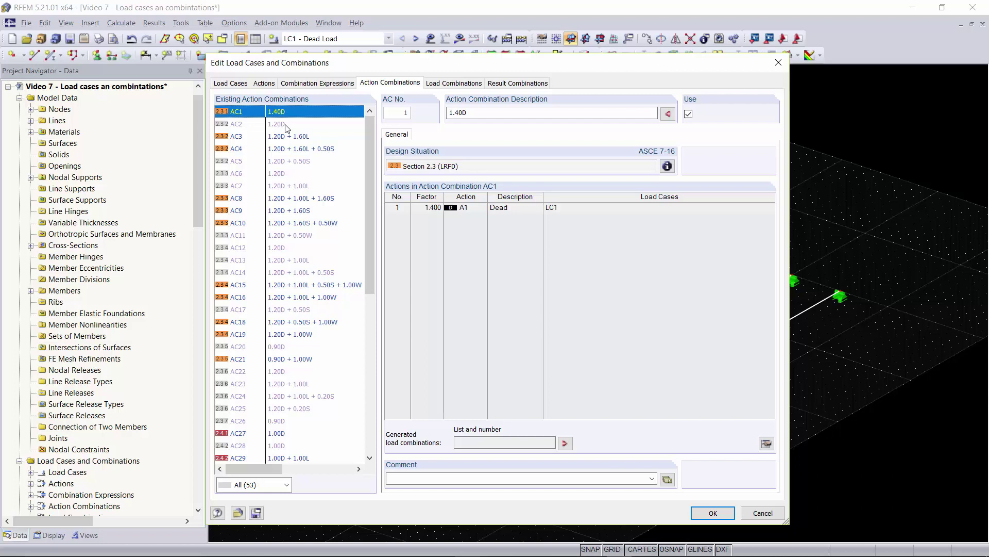
click(666, 166)
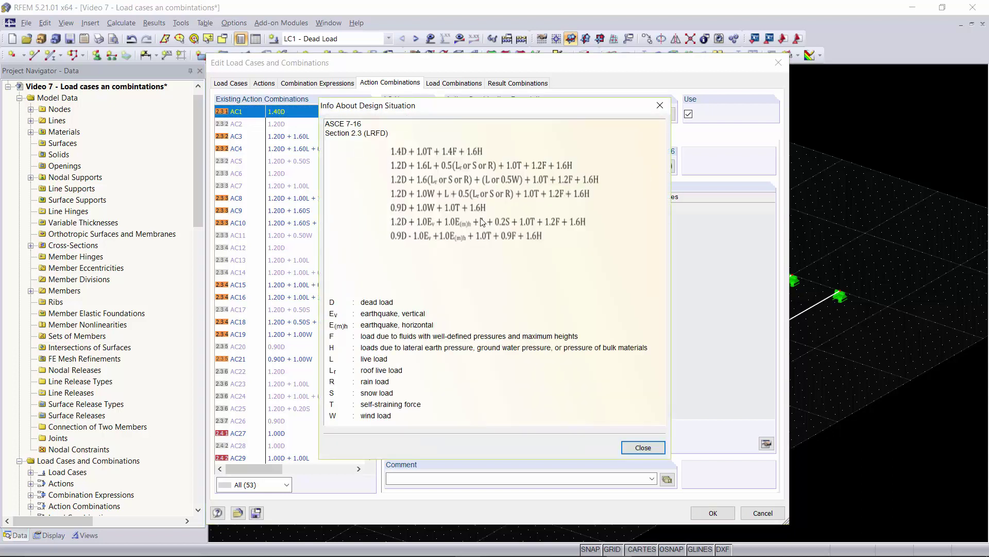
click(660, 105)
scroll(298, 222, down, 8)
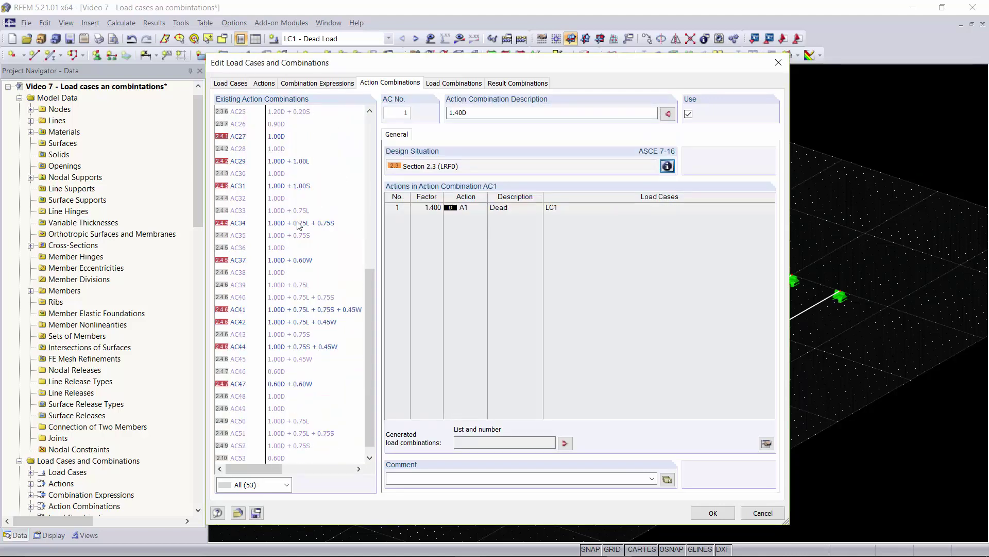
click(298, 223)
click(307, 260)
click(307, 310)
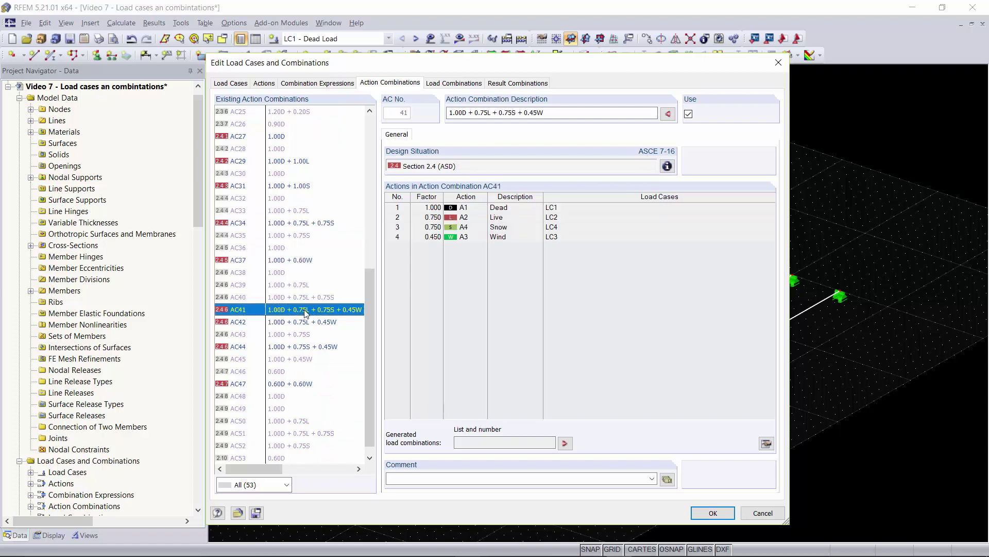
click(308, 323)
click(313, 346)
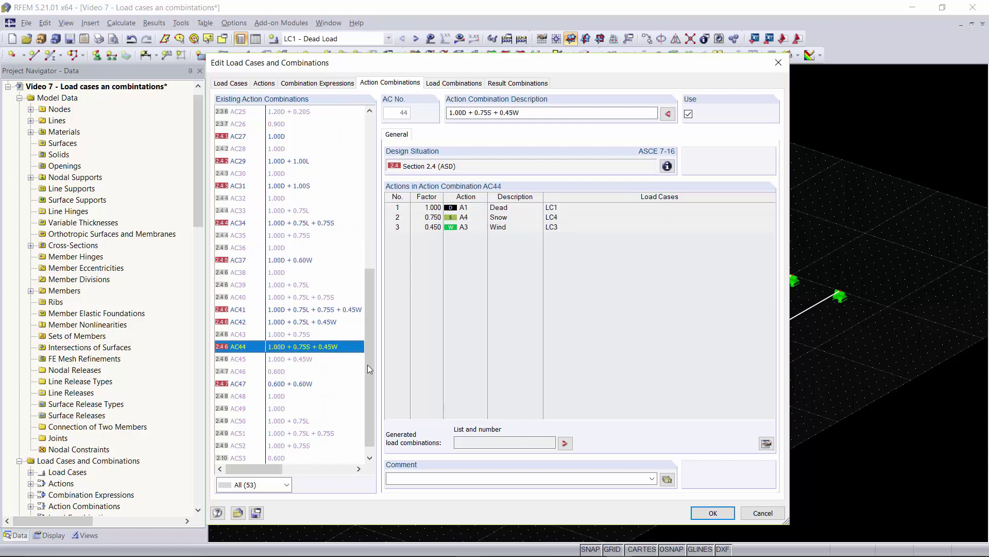
Examine the generated load combinations, checking the load cases and factors in CO3 and CO5 through CO9
key(Home)
click(455, 84)
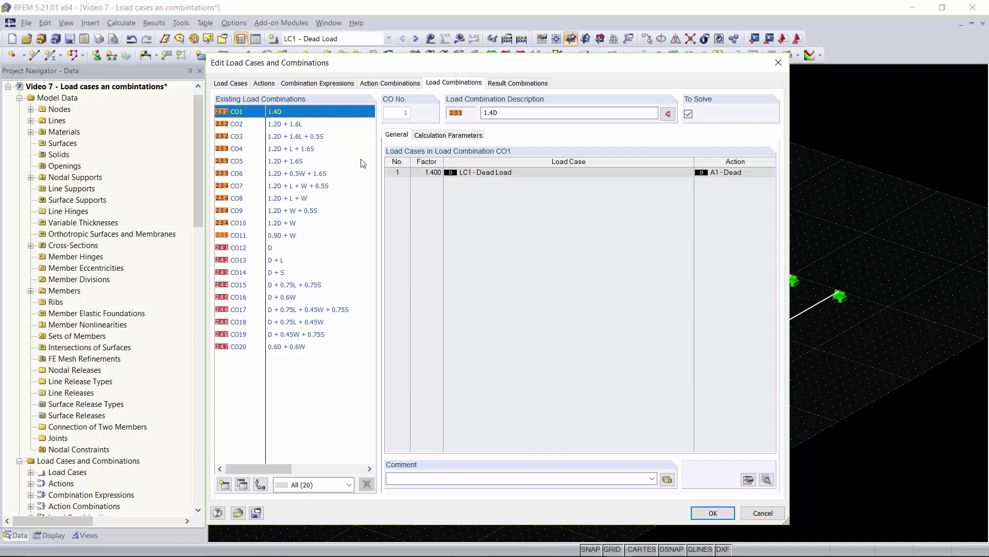
click(317, 137)
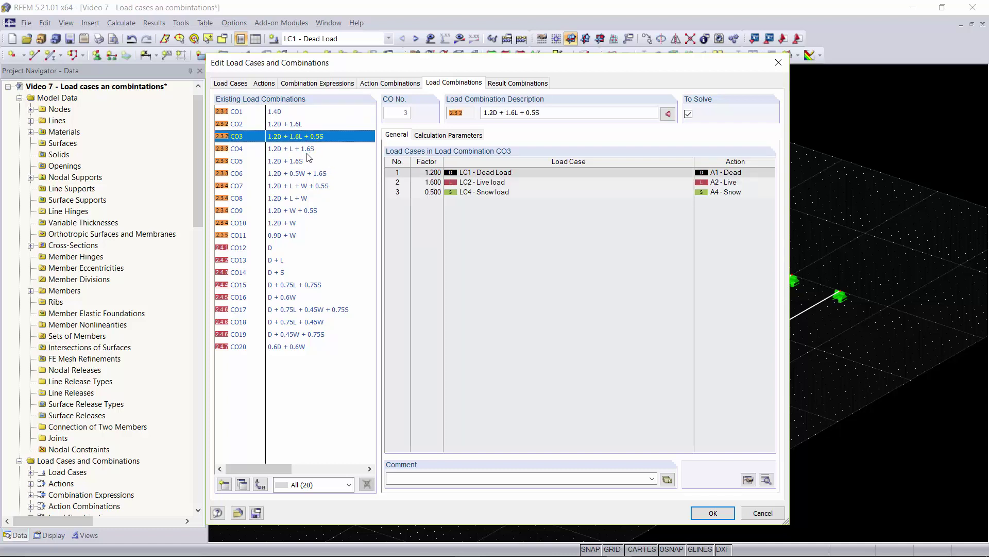
click(307, 160)
click(312, 175)
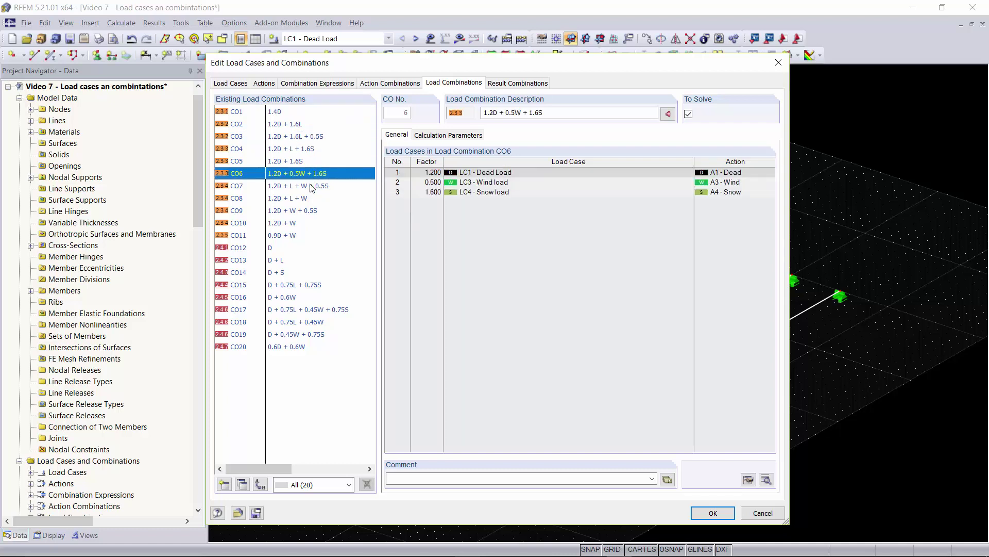
click(311, 186)
click(298, 200)
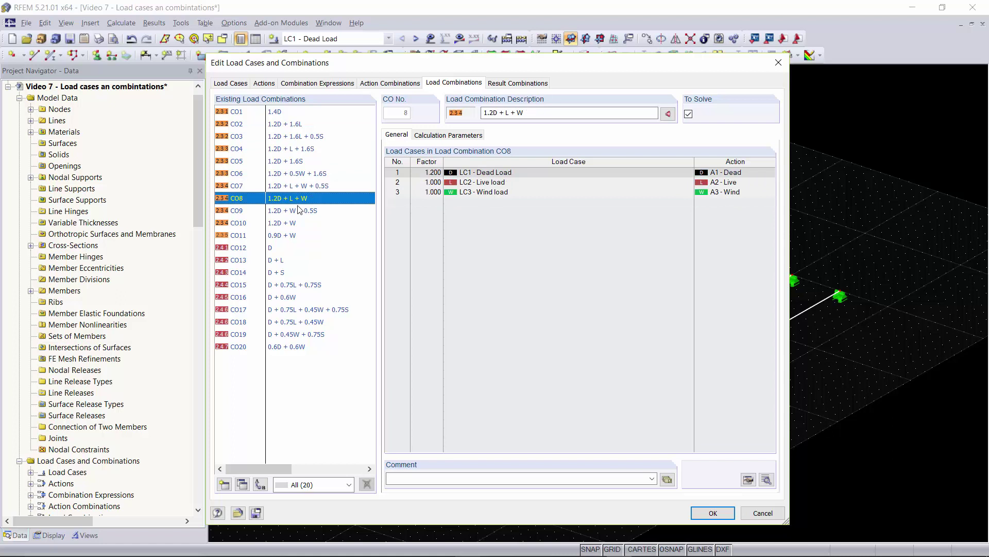
click(293, 209)
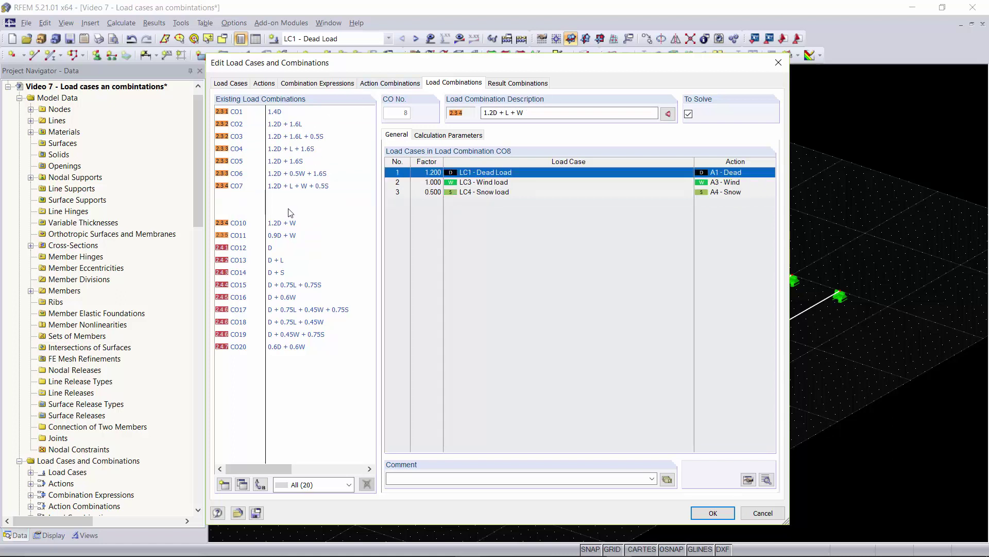
Compare the loading contained in result combinations RC1 and RC2, and accept the load cases and combinations
click(515, 83)
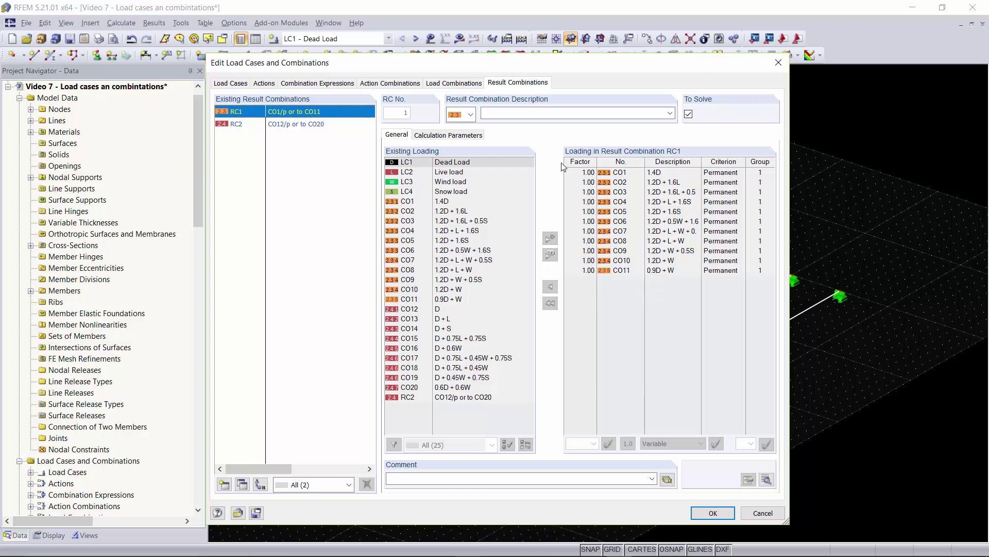
click(308, 124)
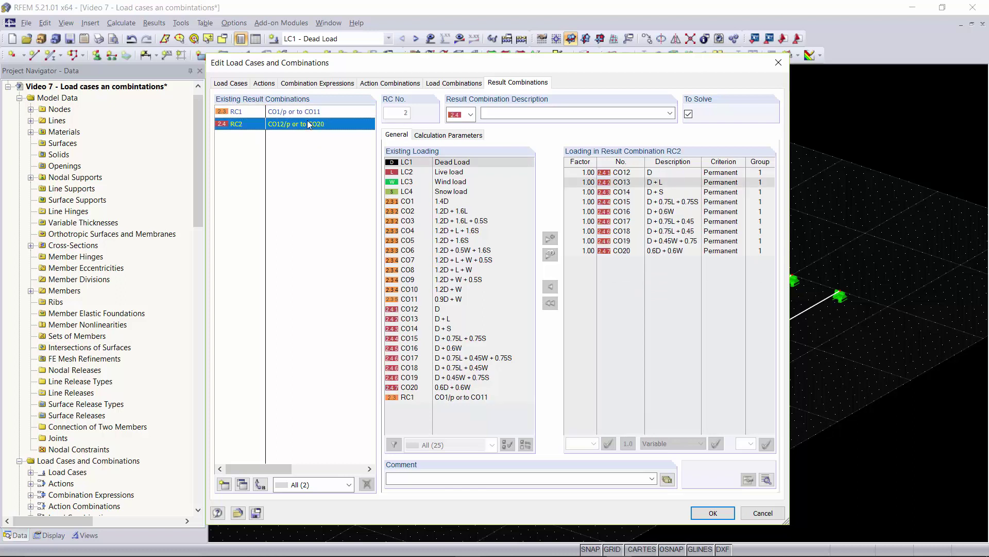
click(308, 115)
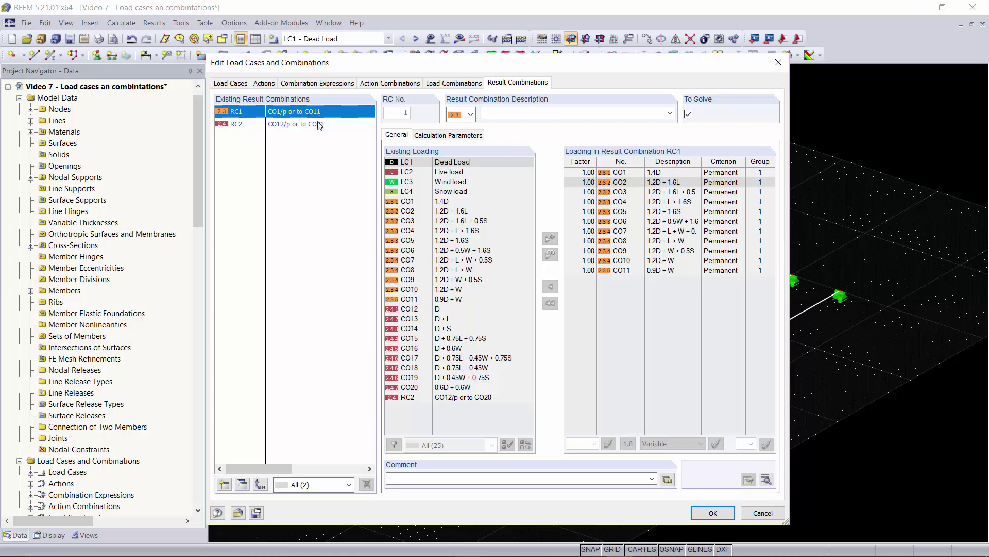
click(319, 124)
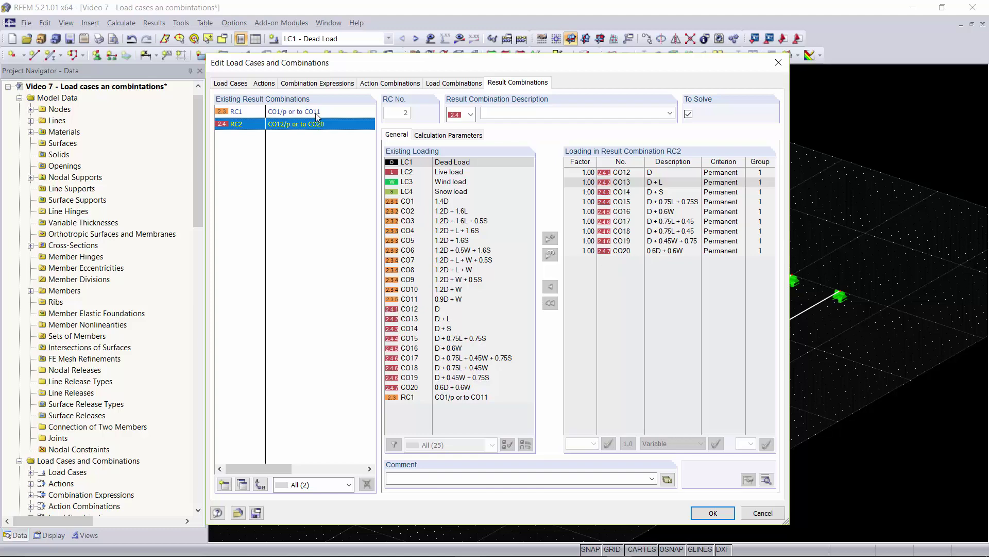
click(315, 113)
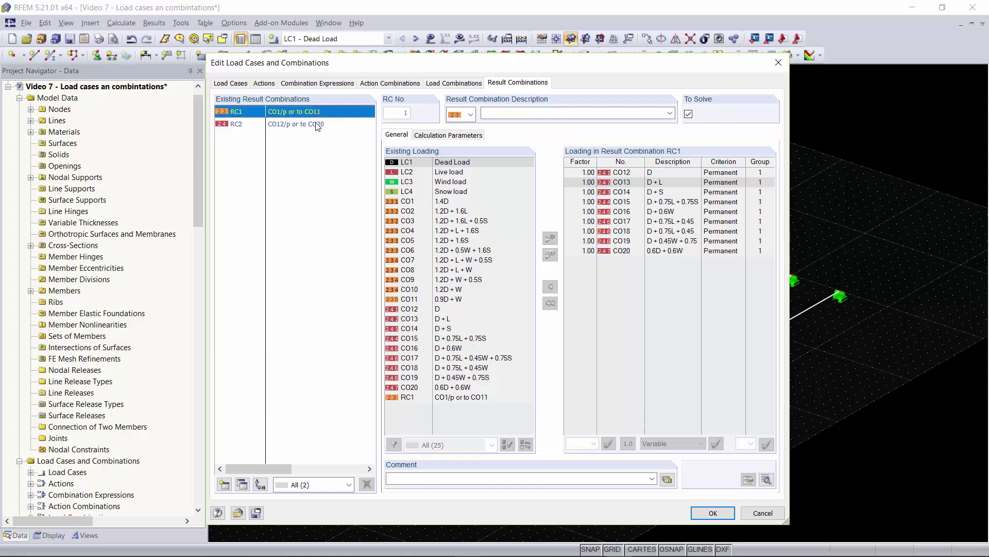
click(317, 124)
click(713, 513)
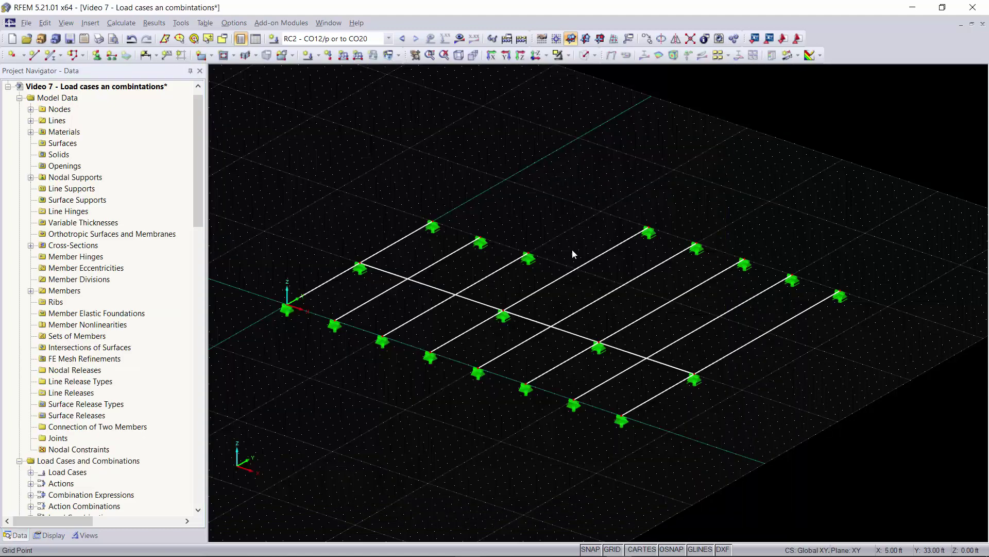
Customize the toolbar by adding the Tools command "Generate Member Loads from Area Loads via Plane" beside the load commands
scroll(481, 421, down, 3)
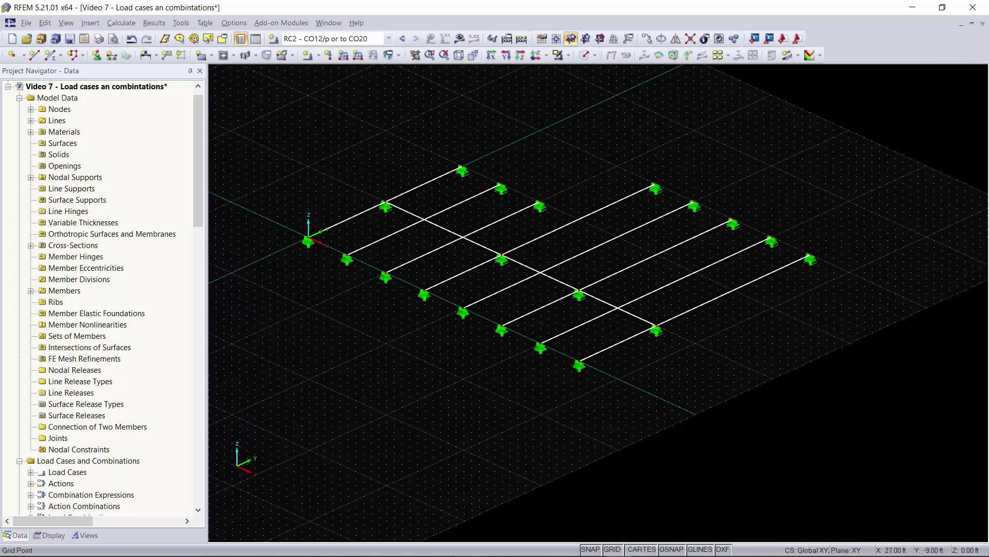
middle_drag(691, 345, 696, 353)
right_click(856, 54)
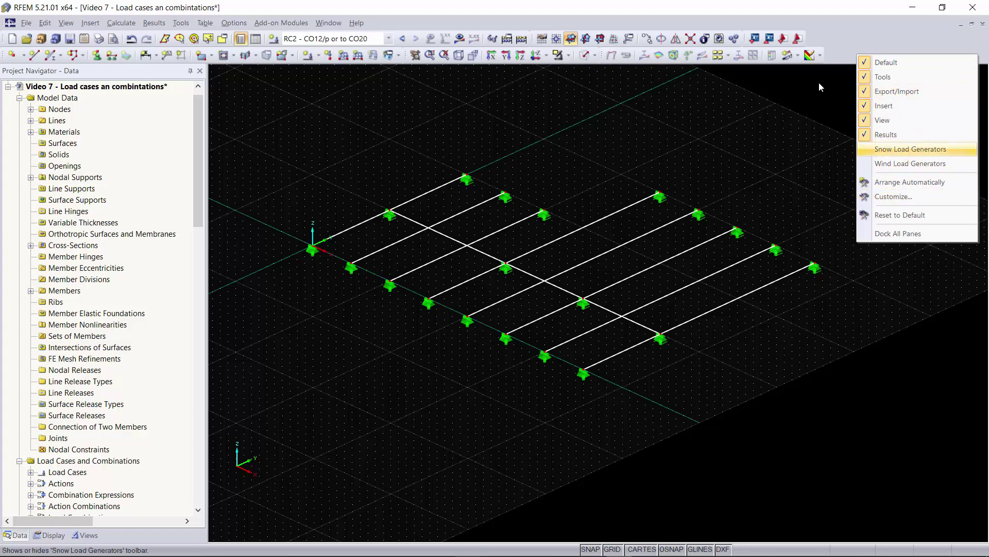
right_click(851, 49)
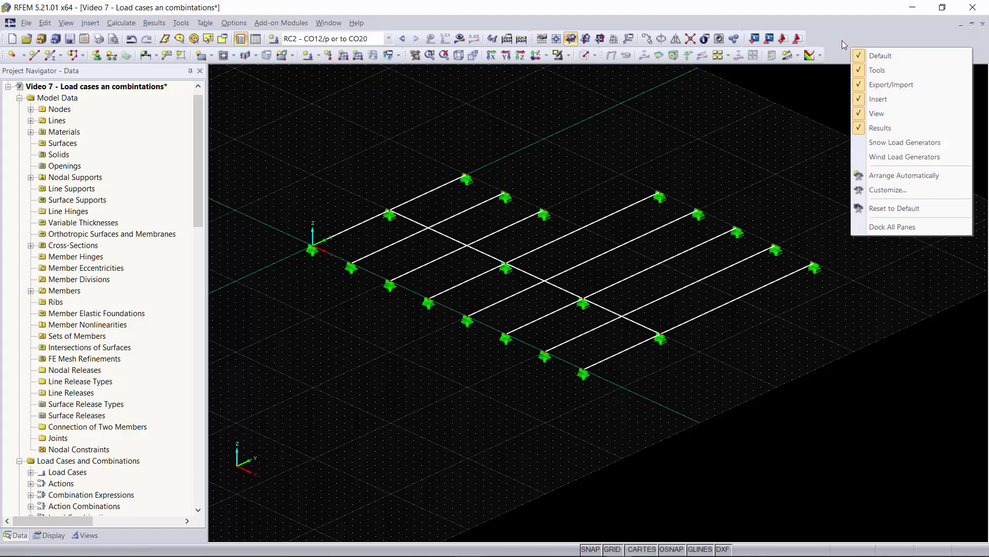
click(902, 186)
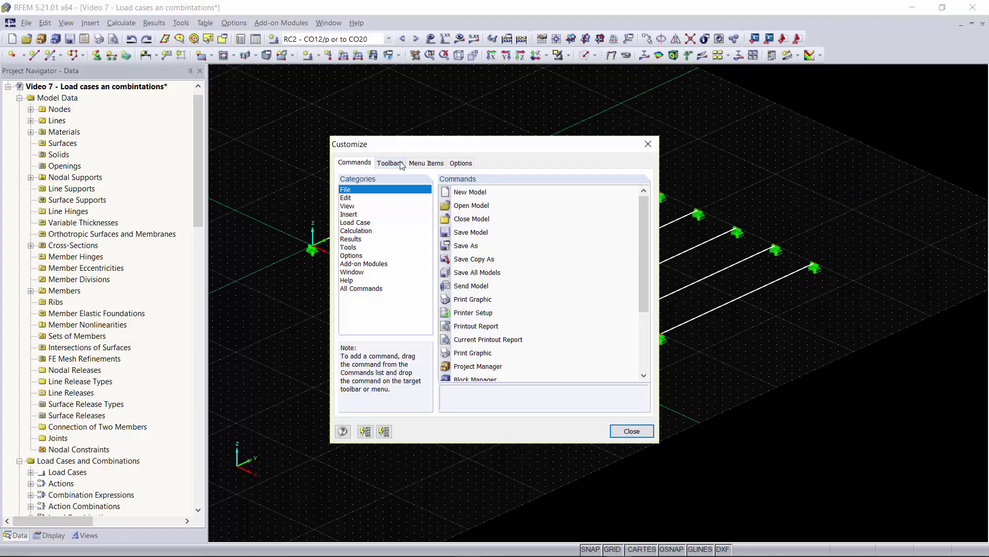
drag(407, 143, 410, 126)
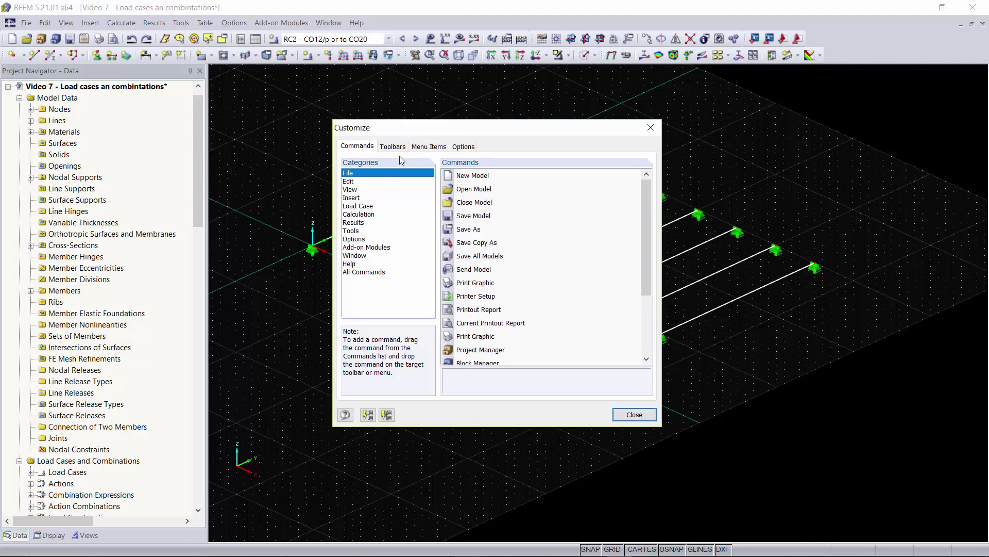
click(354, 230)
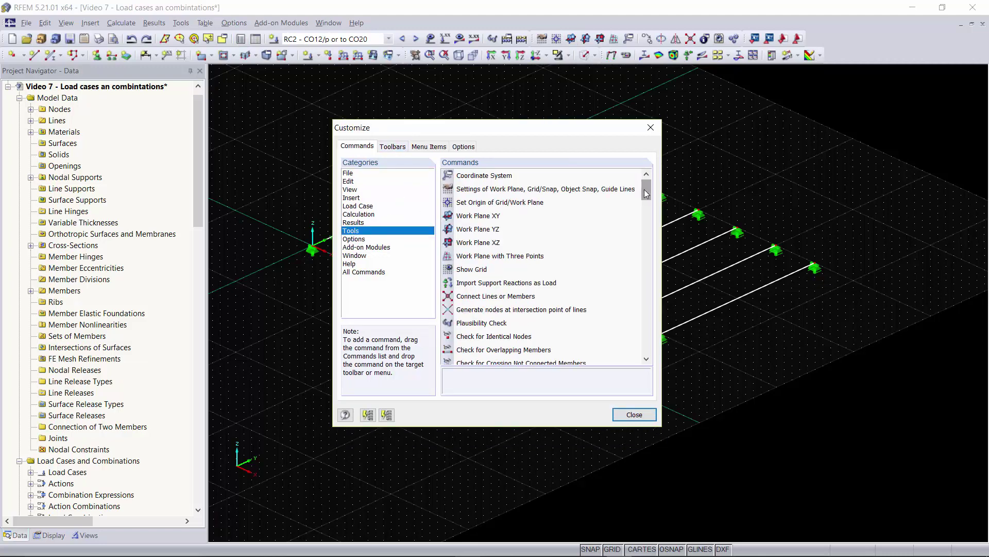
drag(646, 196, 647, 271)
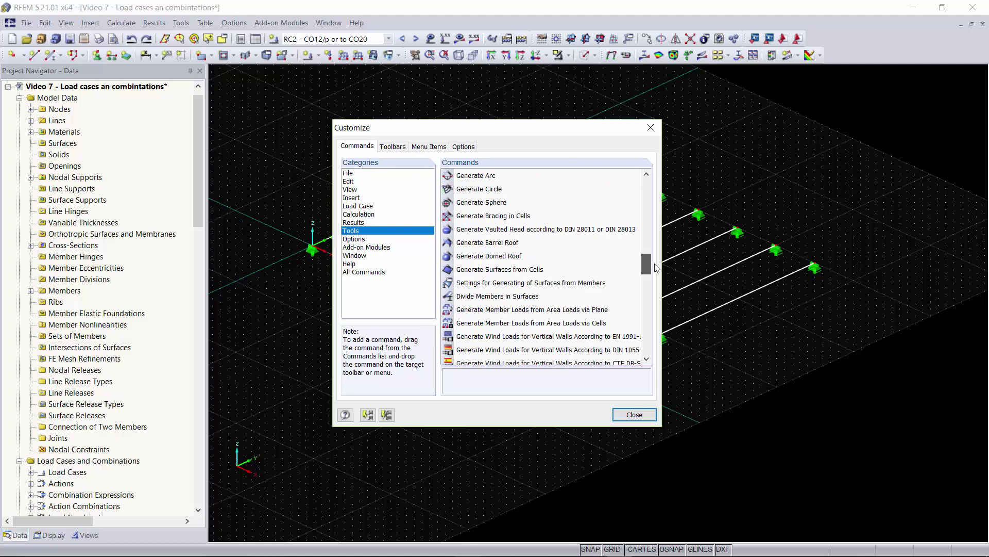
click(533, 312)
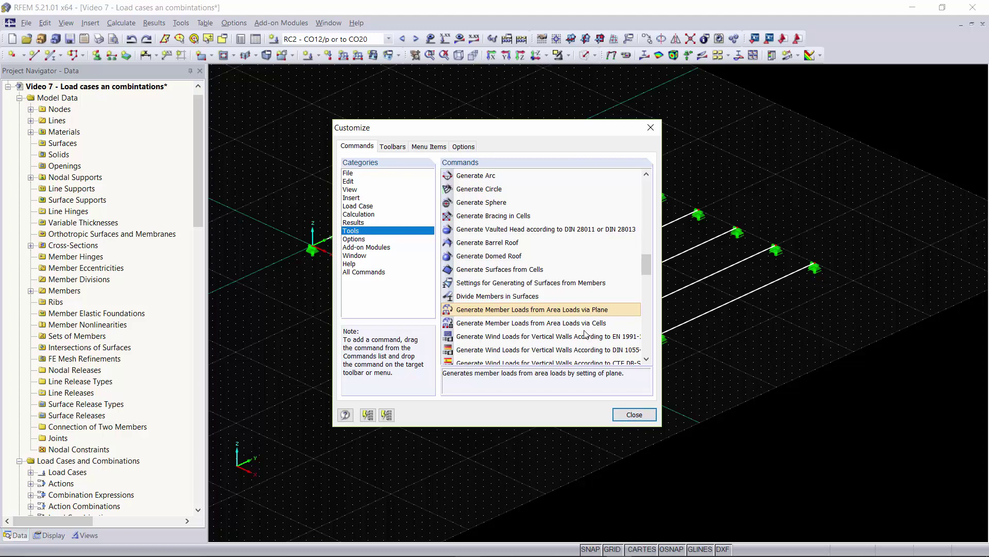
mouse_move(459, 313)
mouse_down()
mouse_move(405, 168)
mouse_move(345, 78)
mouse_move(351, 57)
mouse_up()
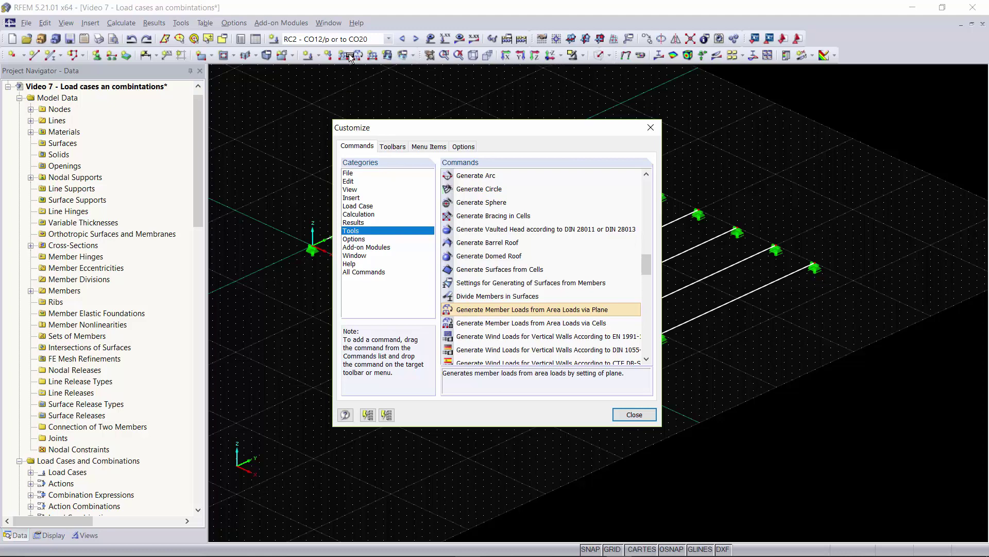
click(634, 415)
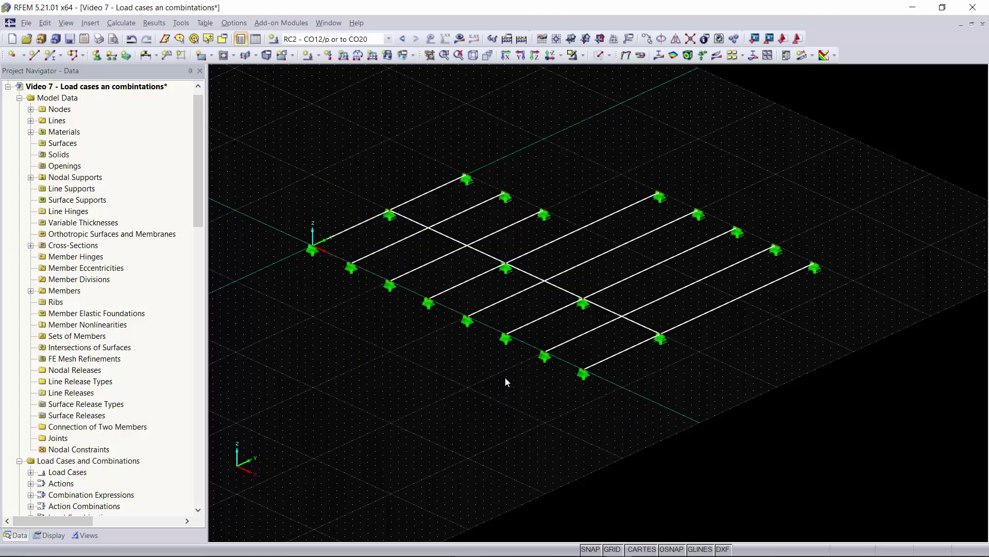
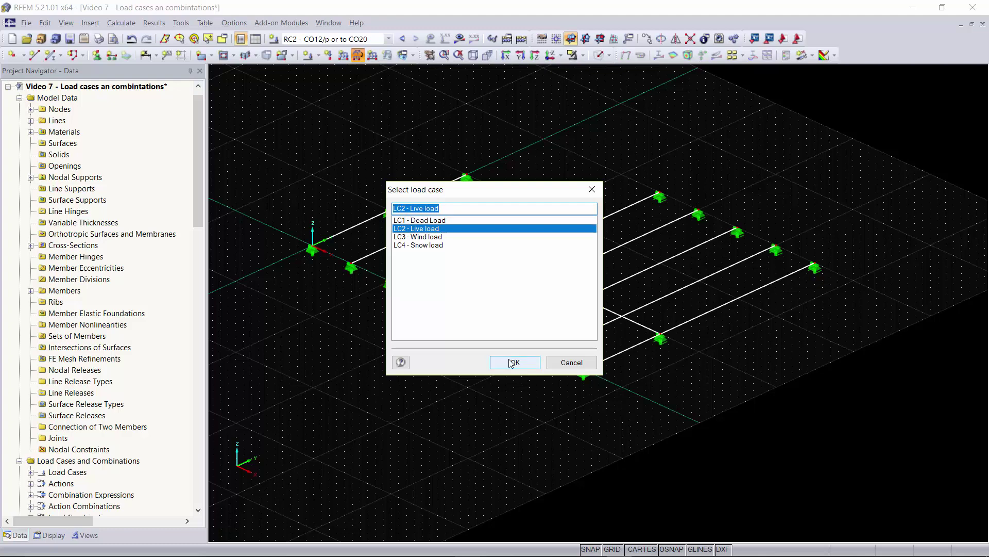
Set up an area-to-member load conversion via planes for LC2 - Live load with a uniform magnitude of 0.021 ksf
click(513, 362)
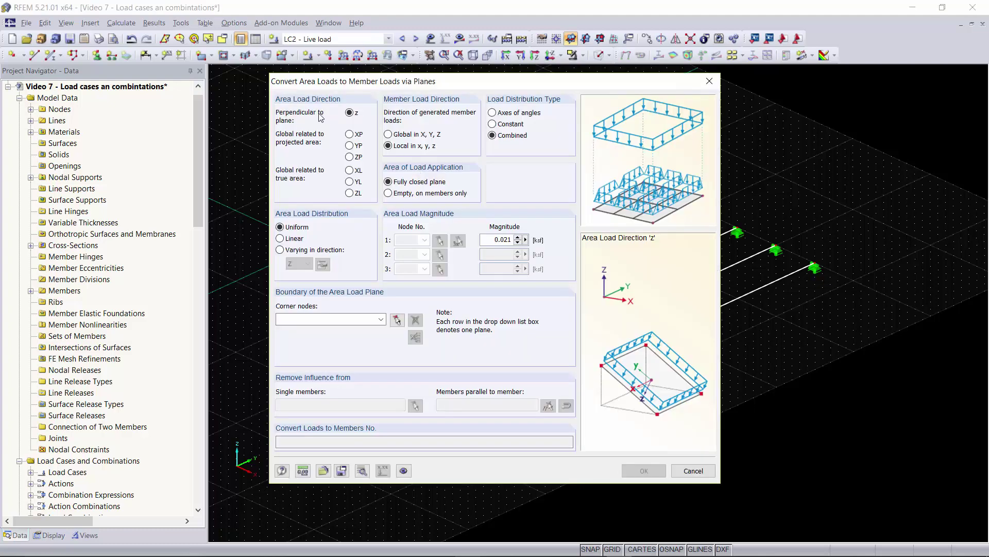
drag(438, 78, 425, 56)
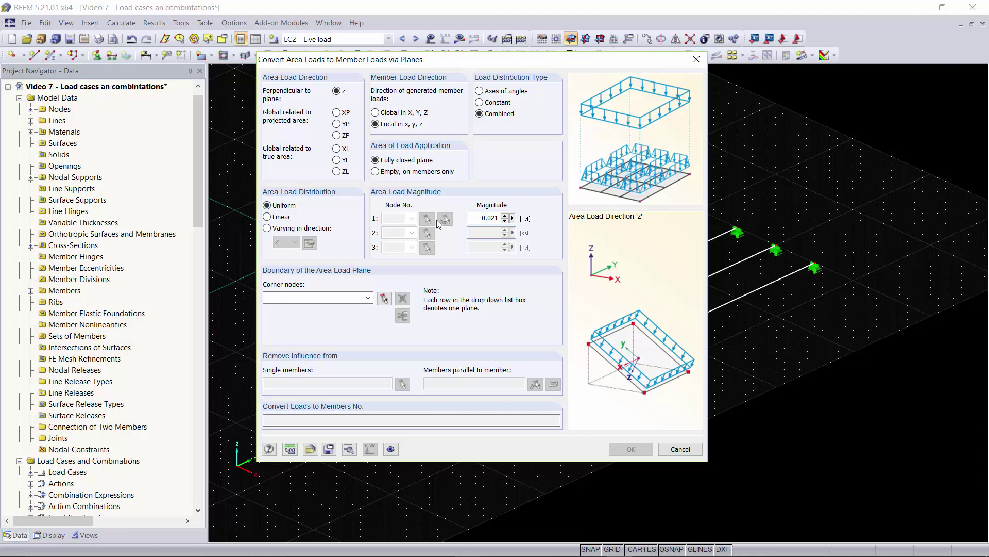
double_click(480, 218)
text(0.)
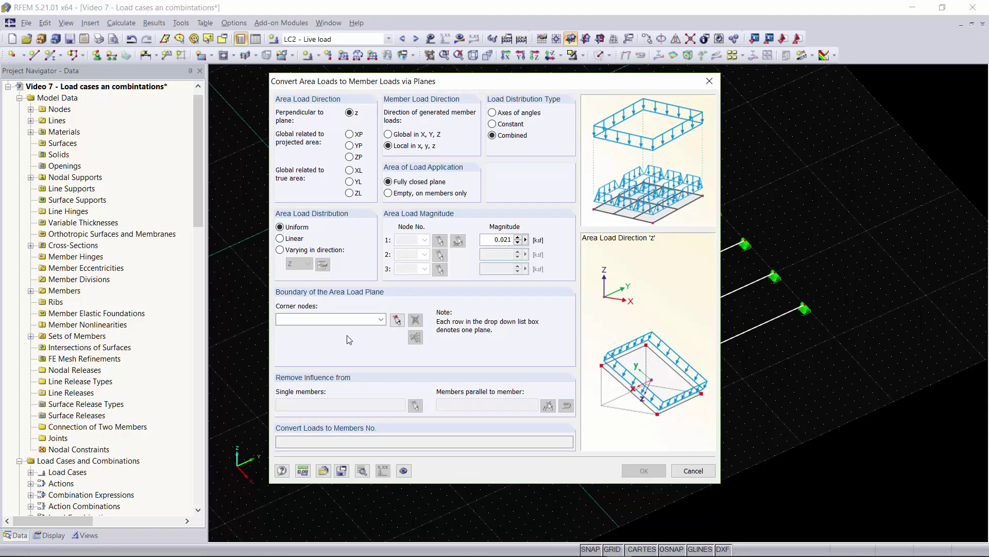
Define the area load plane boundary through the floor outline's corner nodes 1, 2, 21, 8, 16 and 15, and generate the member loads
click(397, 320)
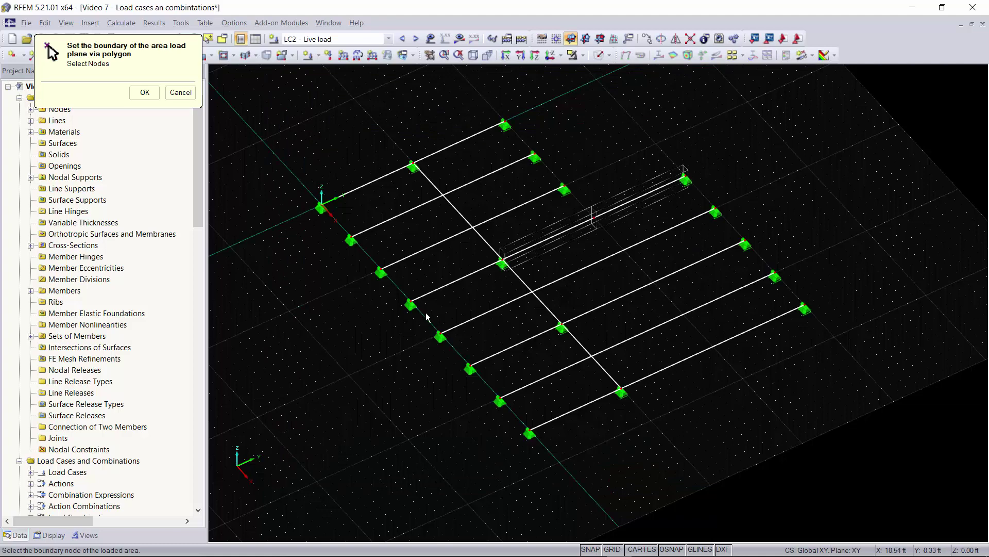
click(320, 207)
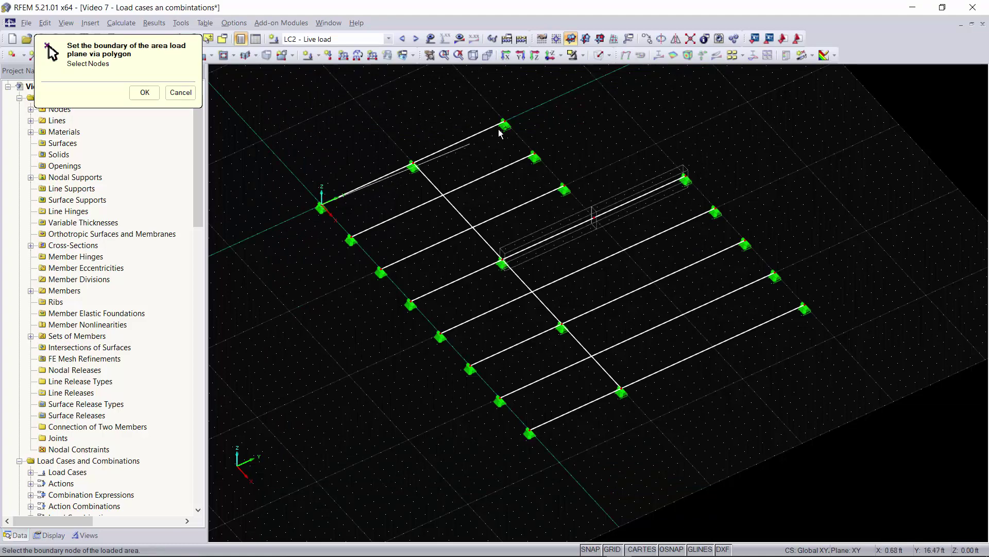
click(504, 124)
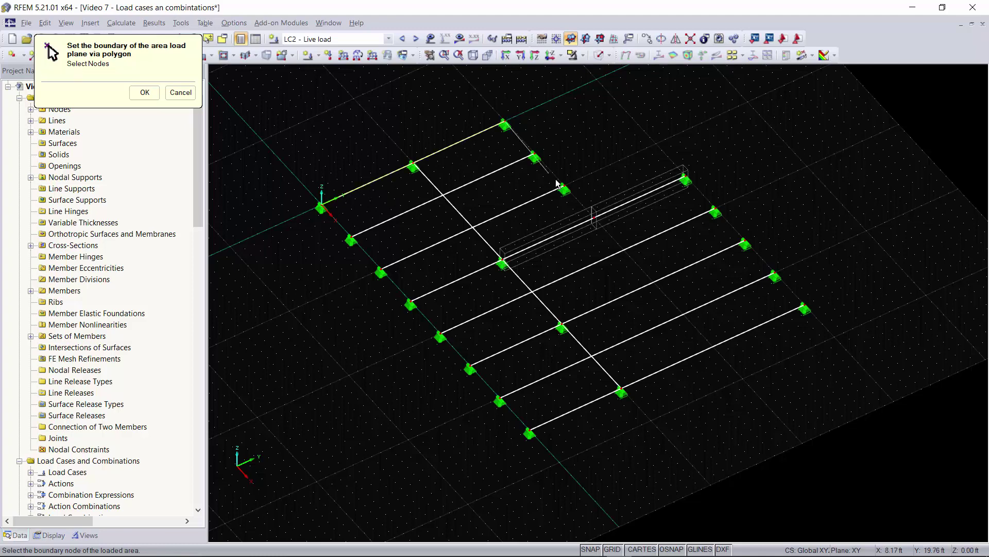
click(592, 216)
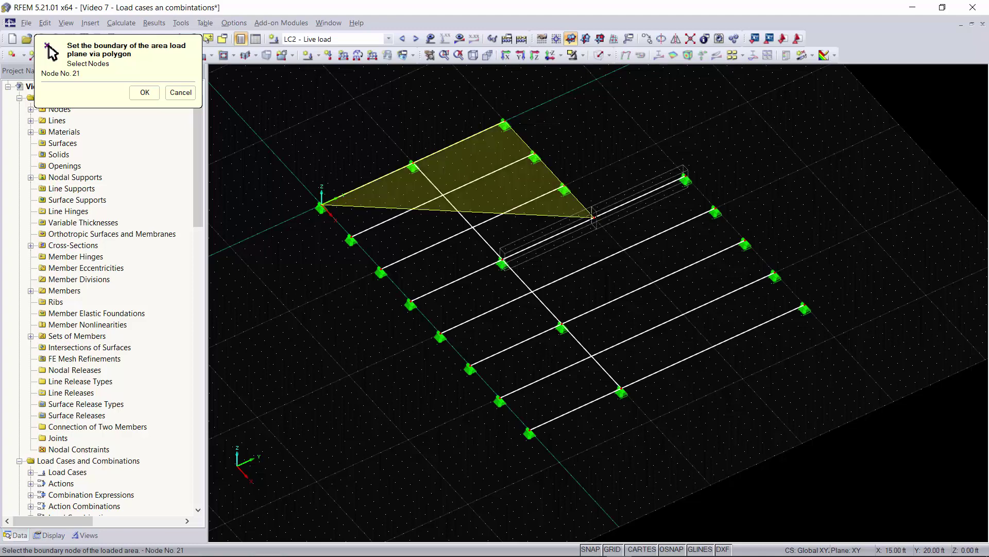
click(685, 178)
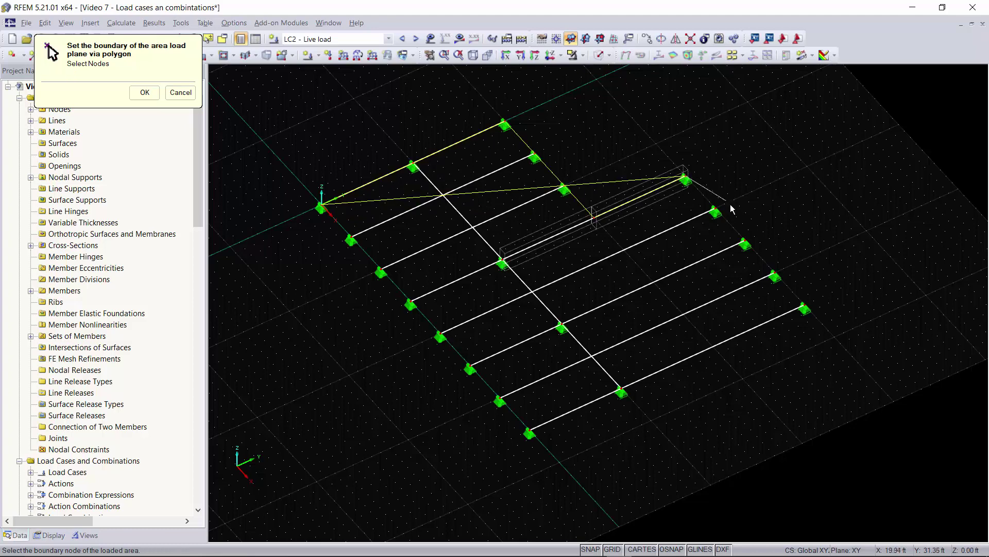
click(805, 306)
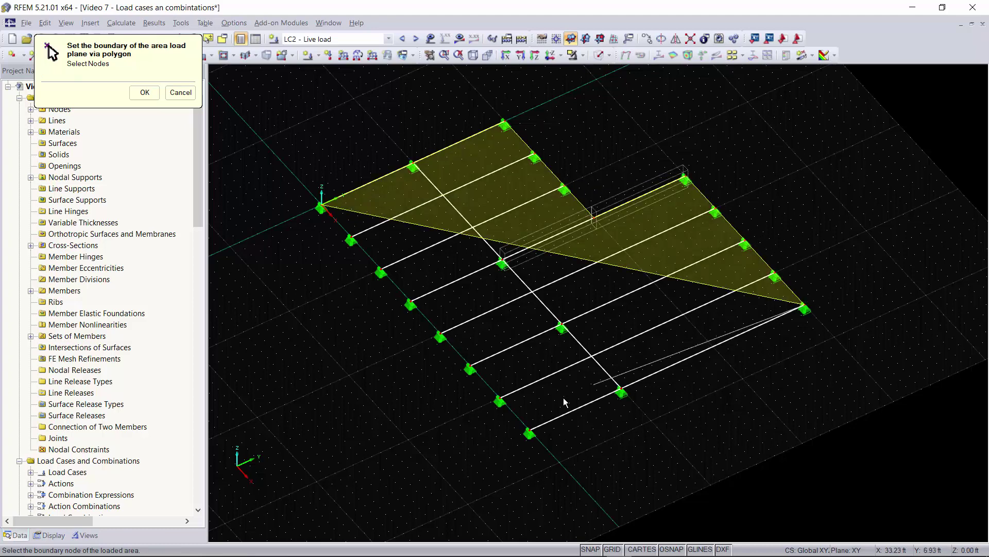
click(528, 431)
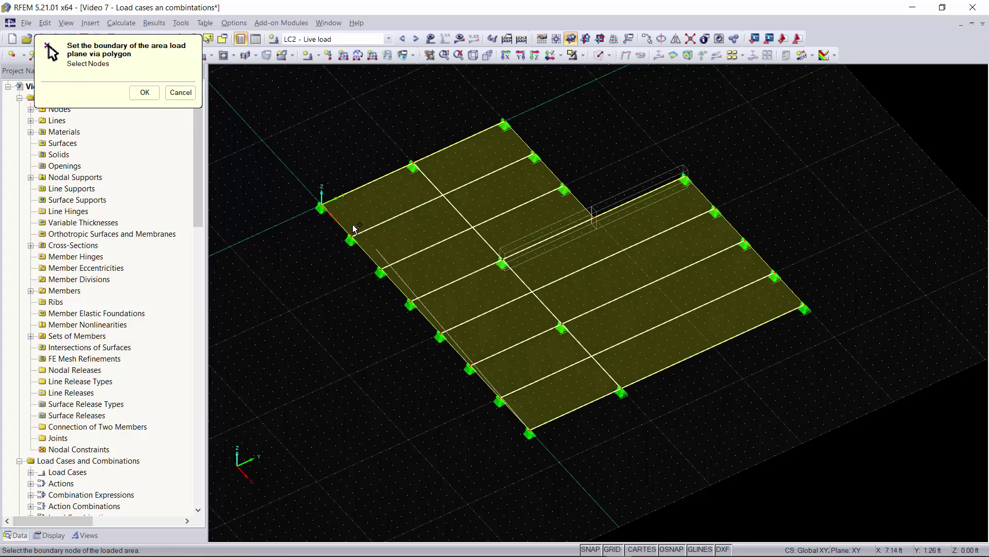
click(320, 208)
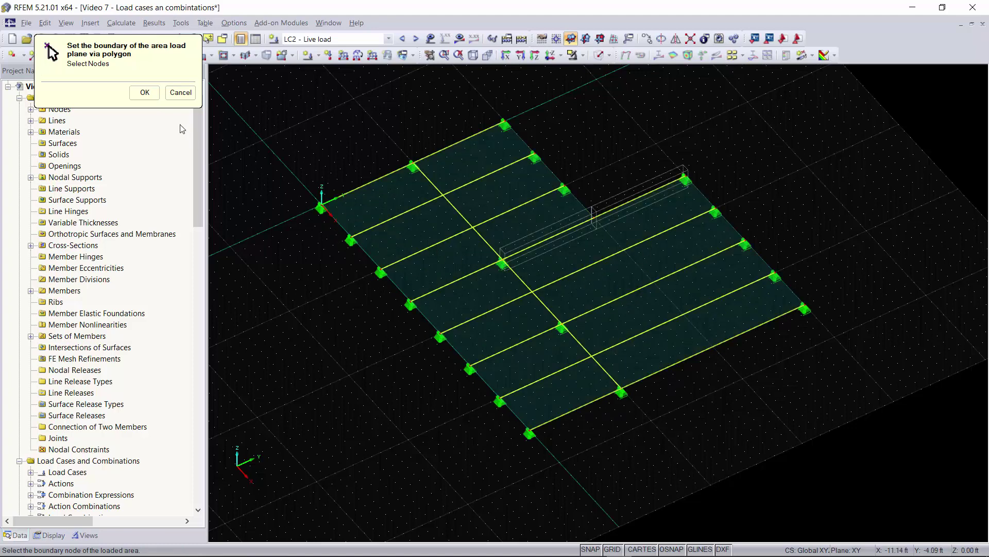
click(145, 93)
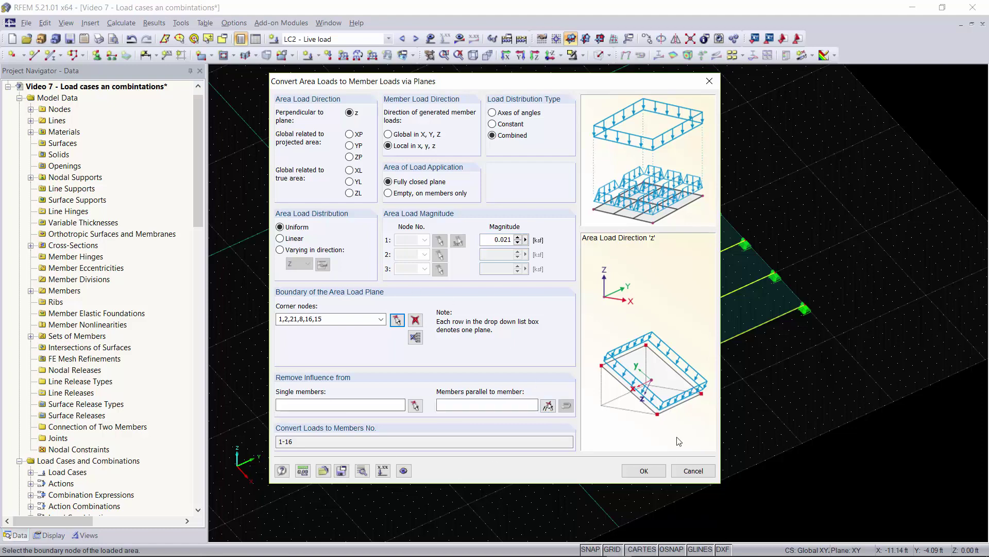
click(654, 470)
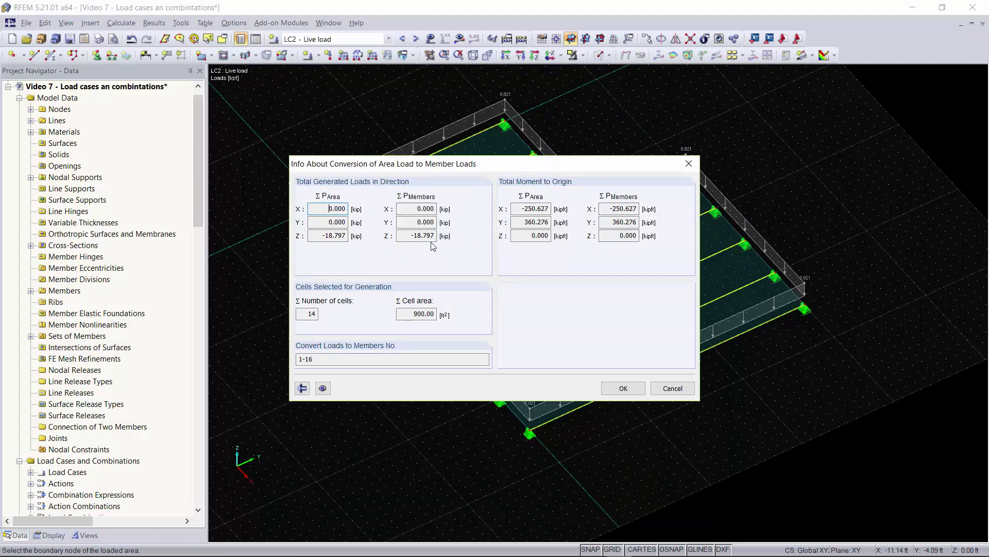
click(623, 388)
Display the generated live load separately as individual member loads and inspect its distribution on the beams
ctrl+middle_drag(373, 381, 361, 195)
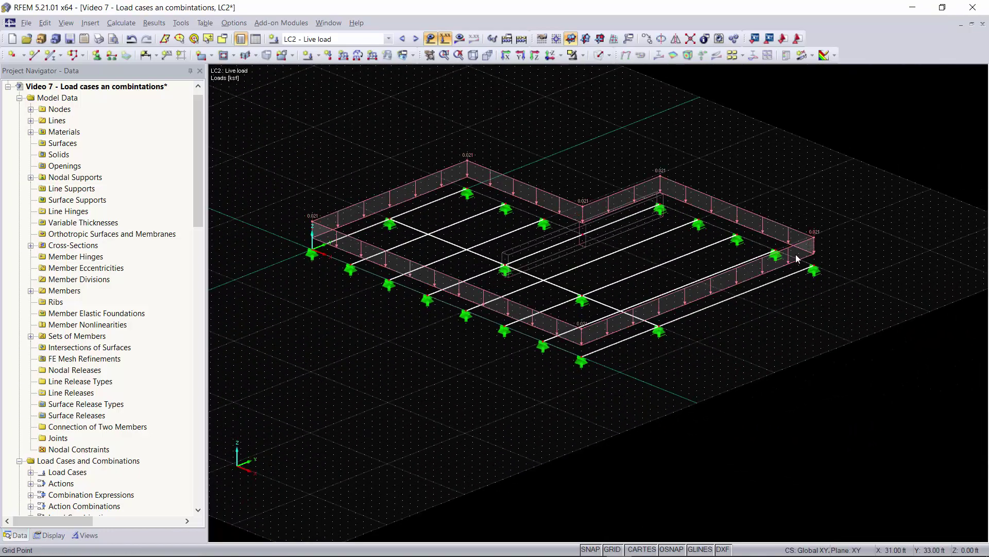
right_click(537, 192)
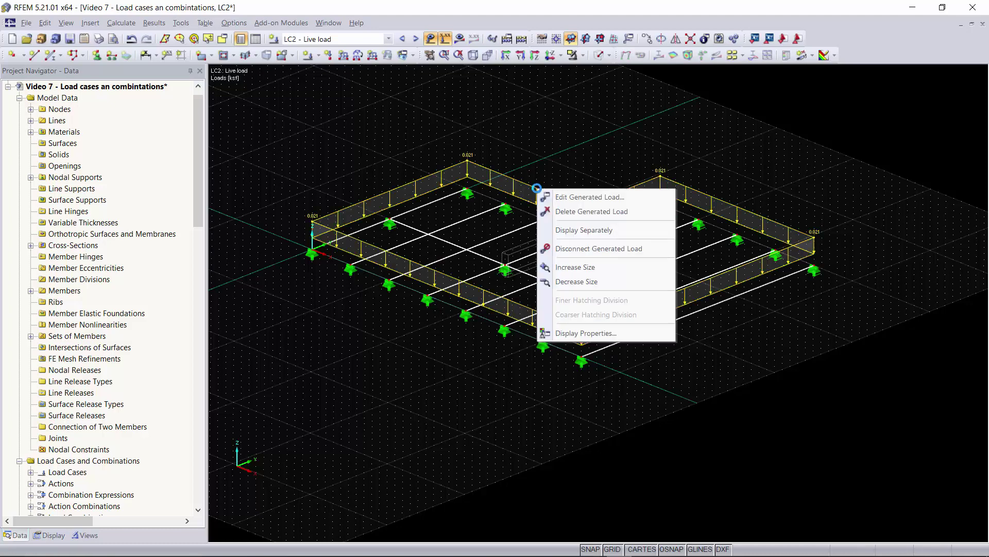
click(583, 232)
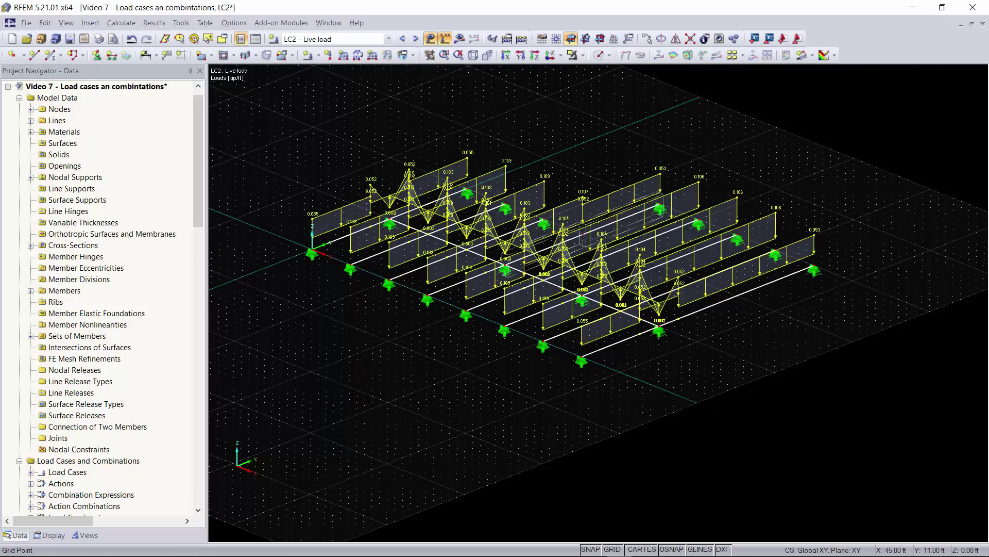
ctrl+middle_drag(536, 227, 752, 348)
right_click(541, 348)
click(510, 374)
Switch the active load case from LC3 - Wind load to LC4 - Snow load
scroll(583, 349, up, 2)
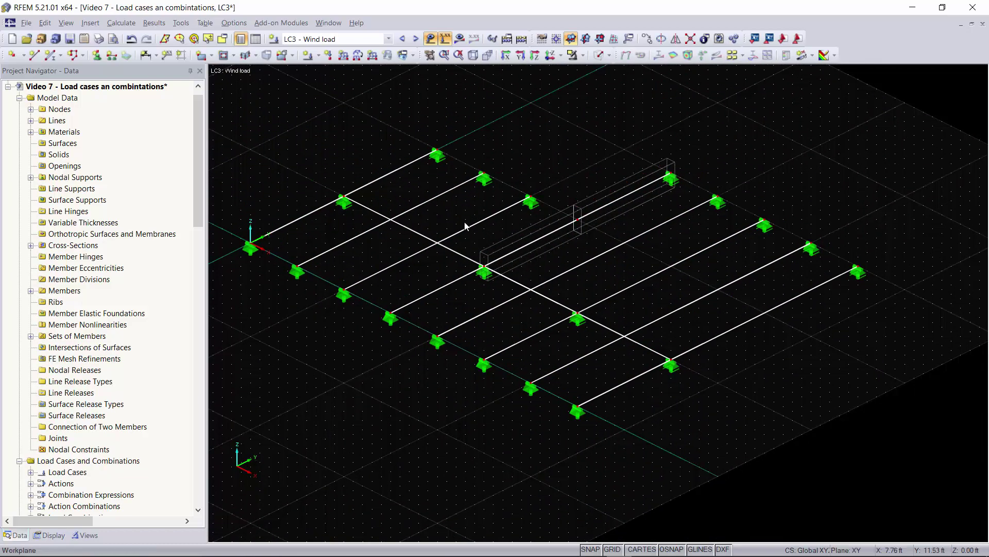
click(334, 39)
click(335, 39)
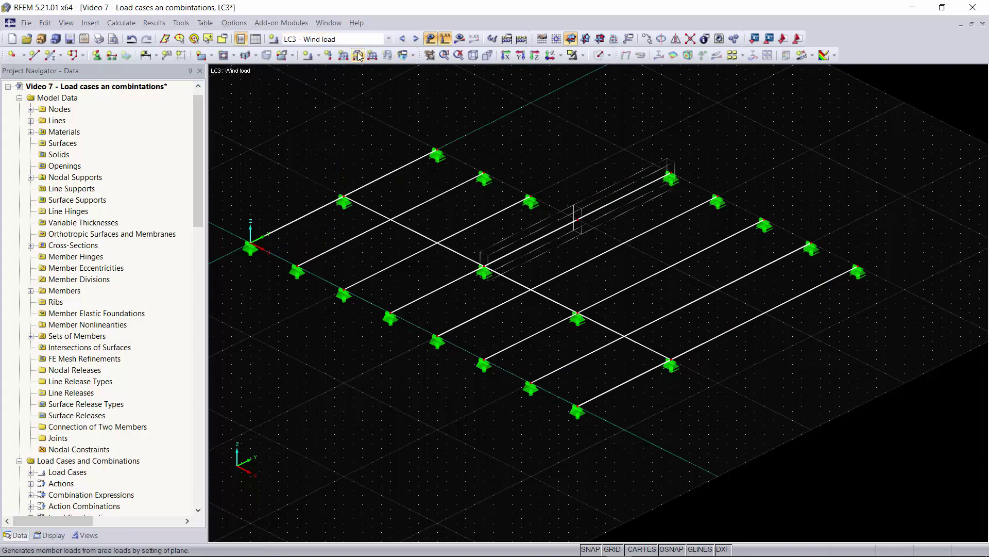
click(335, 39)
click(330, 75)
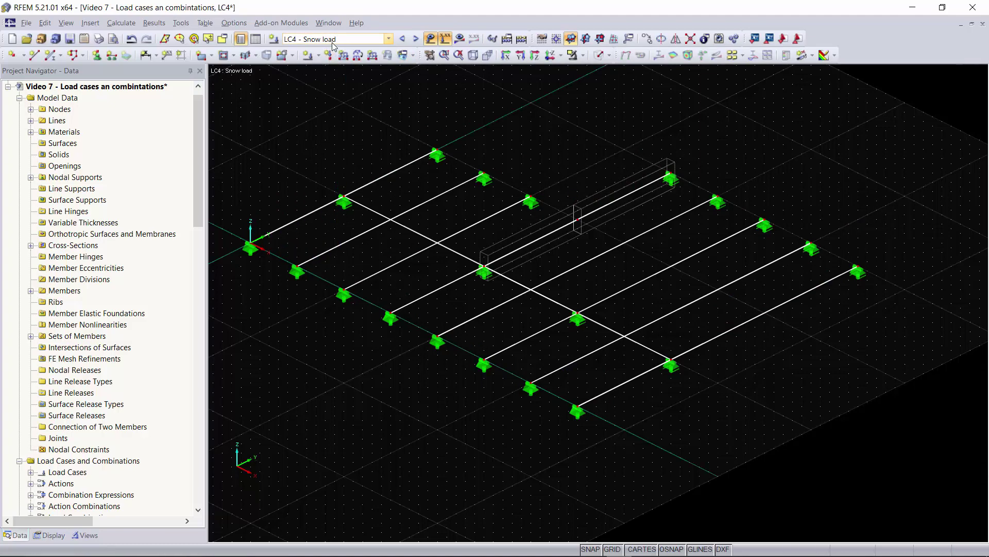
Return to LC1 - Dead Load and step through the load cases up to LC4, checking the loads applied in each
click(365, 39)
click(366, 50)
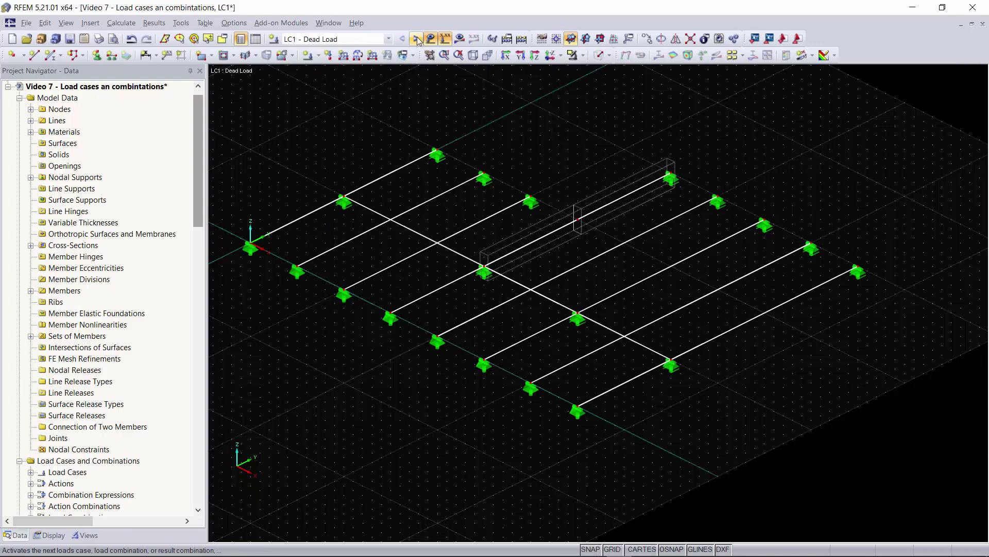
click(416, 39)
click(415, 39)
click(415, 39)
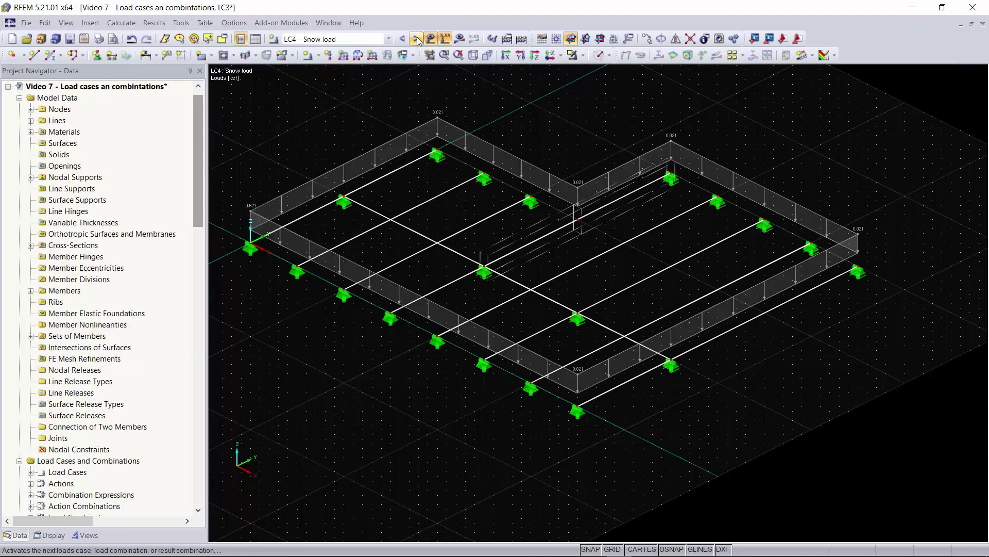
click(415, 39)
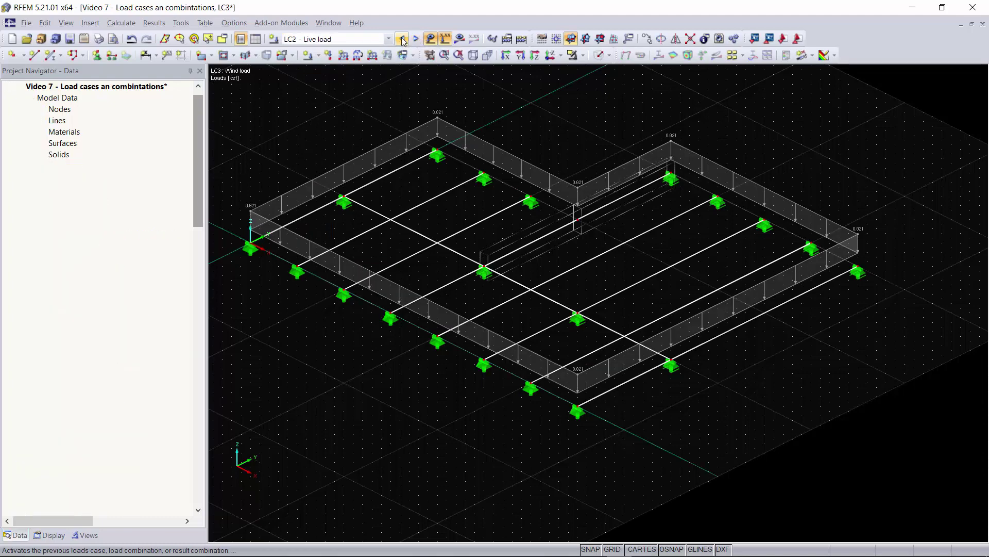
click(415, 39)
click(416, 39)
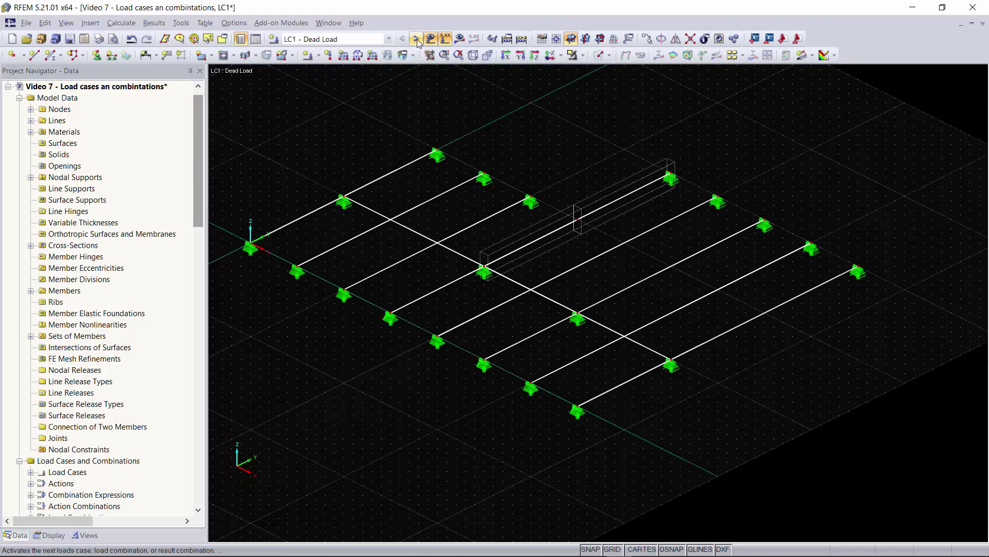
Show the global deformations u for LC2 - Live load and view the deflected beams from the side
click(389, 39)
click(320, 55)
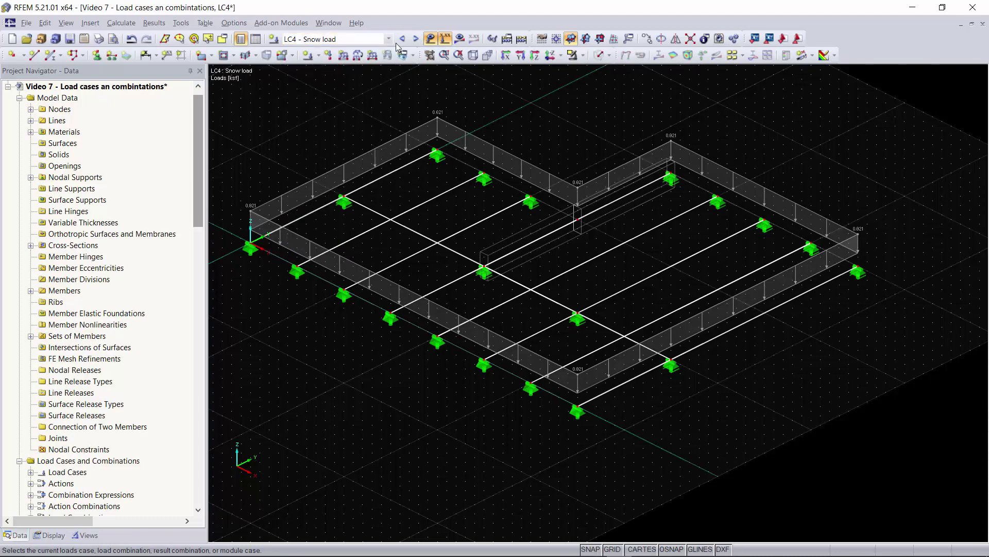
click(522, 40)
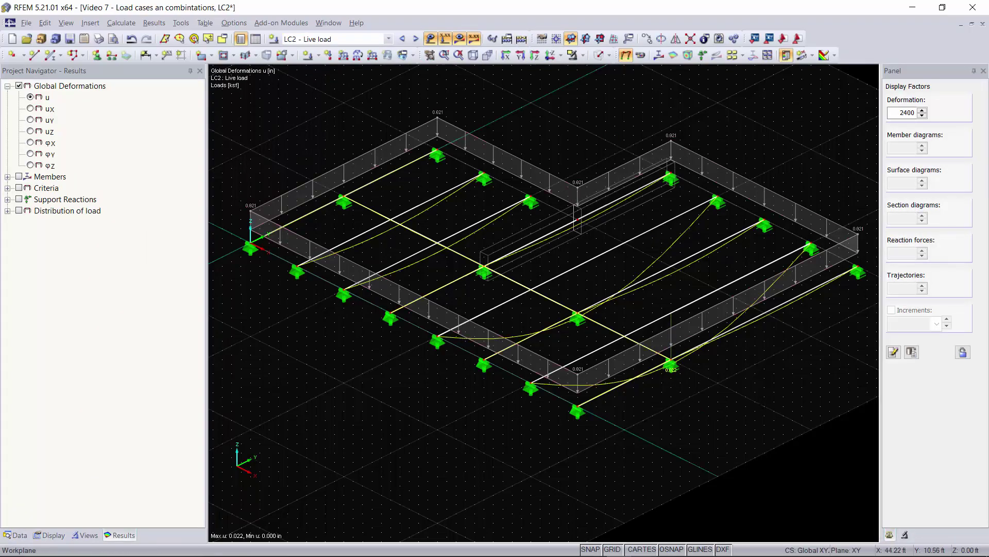
ctrl+middle_drag(768, 386, 721, 330)
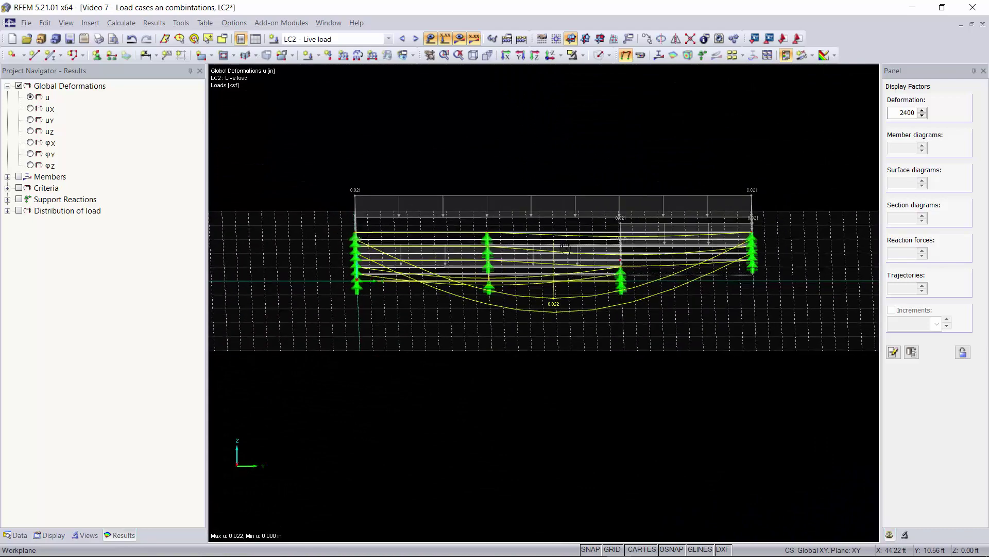
Examine the live load's member moment diagrams My across the framing, and select the shear force Vy
double_click(50, 177)
click(19, 176)
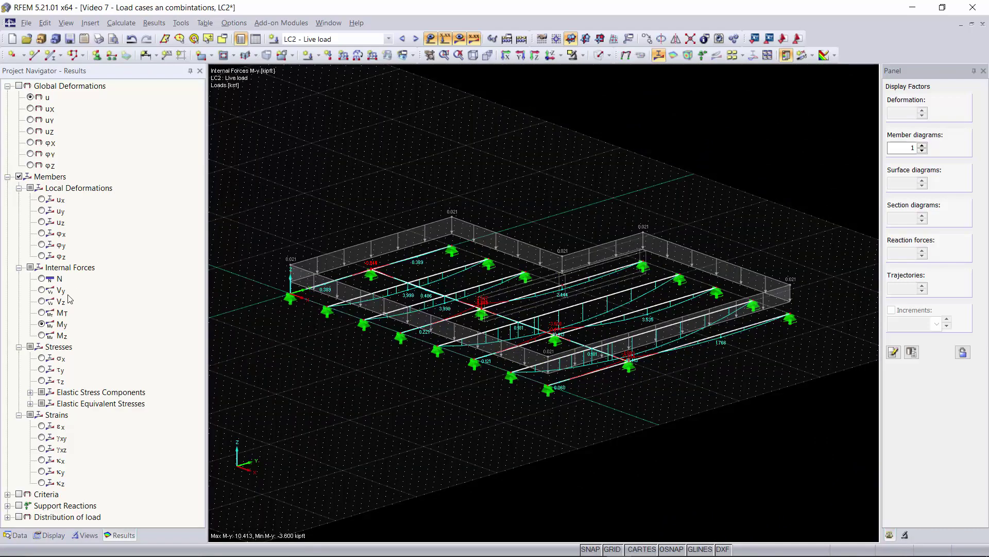
ctrl+middle_drag(584, 398, 515, 397)
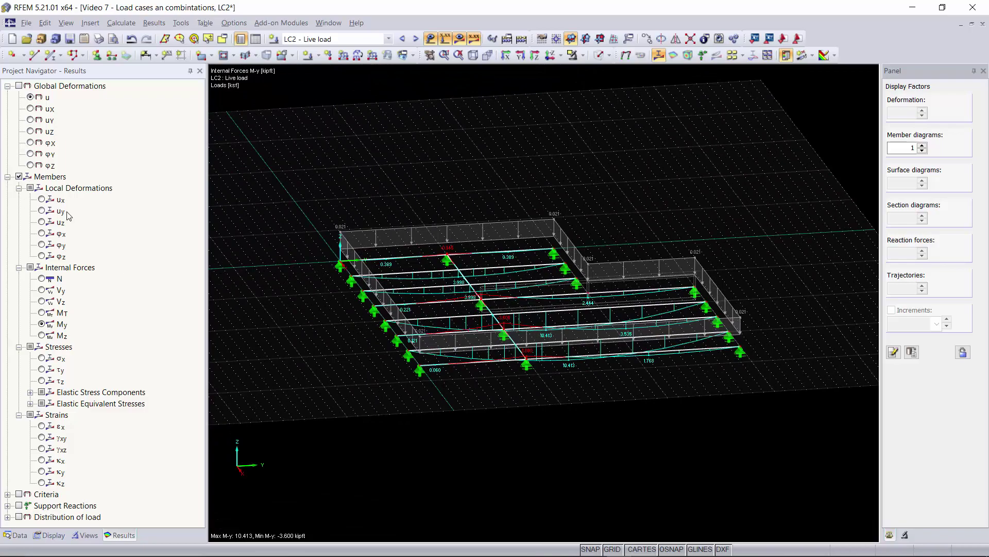
scroll(563, 377, up, 5)
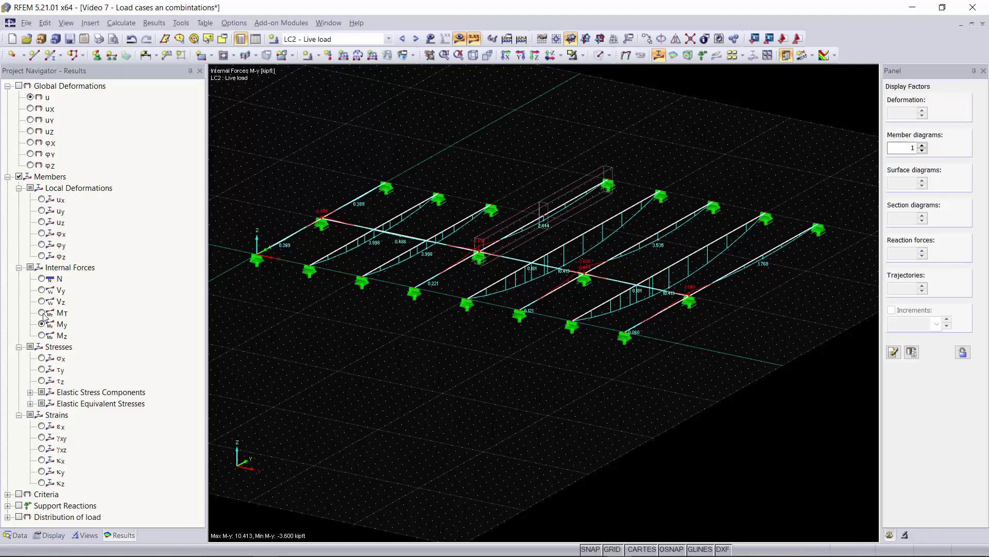
click(53, 291)
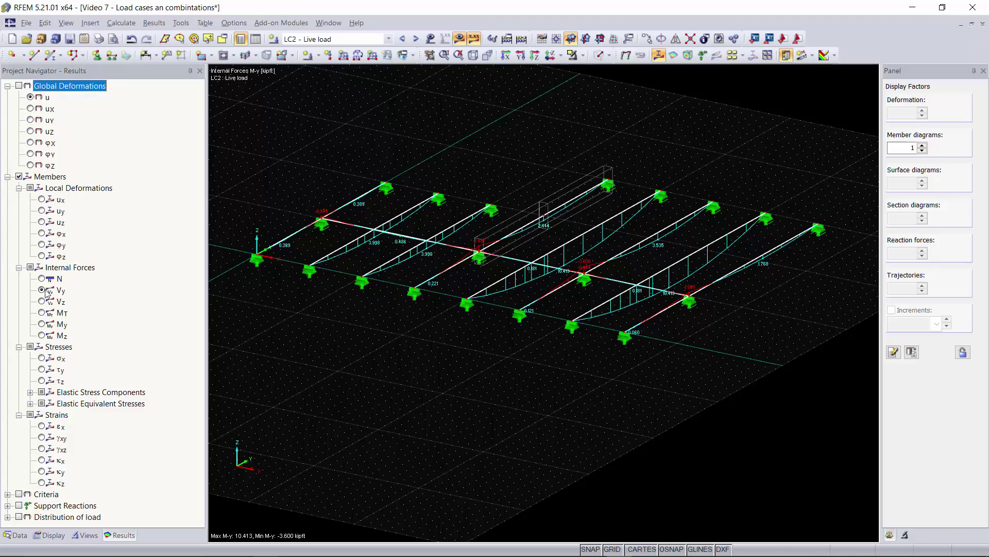
Turn the global deformations back on and step through the load combinations from CO1 to CO7, comparing their deflections
click(17, 84)
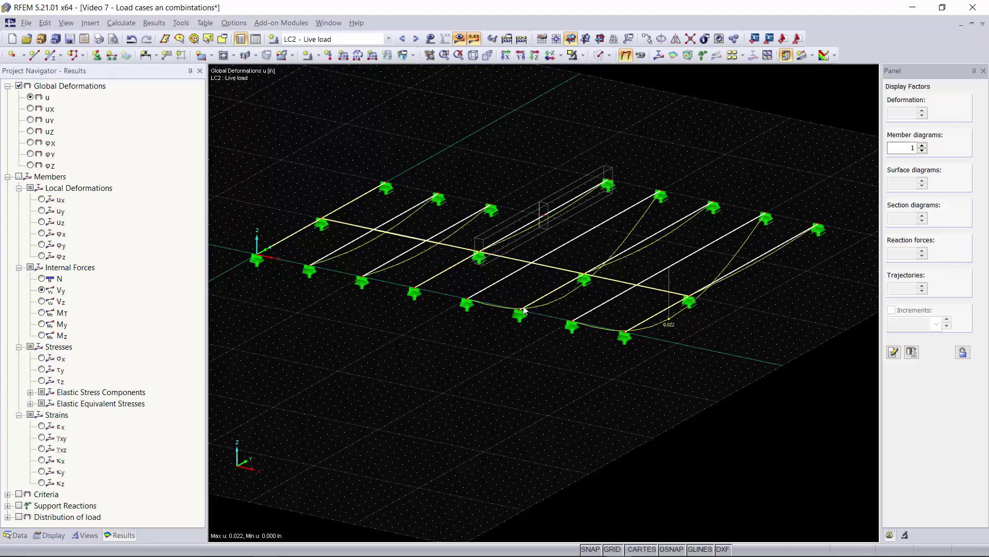
click(416, 39)
click(416, 39)
click(416, 40)
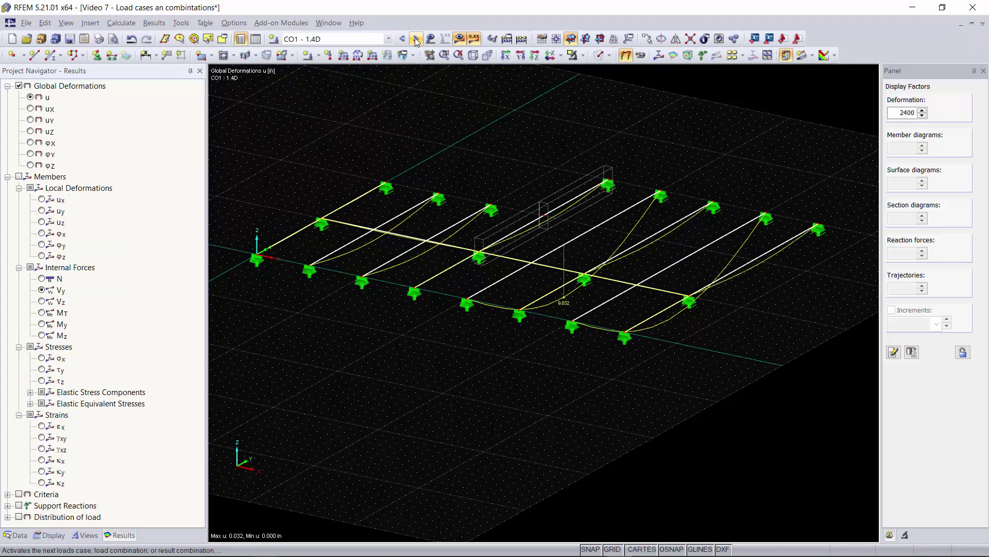
click(416, 39)
click(416, 39)
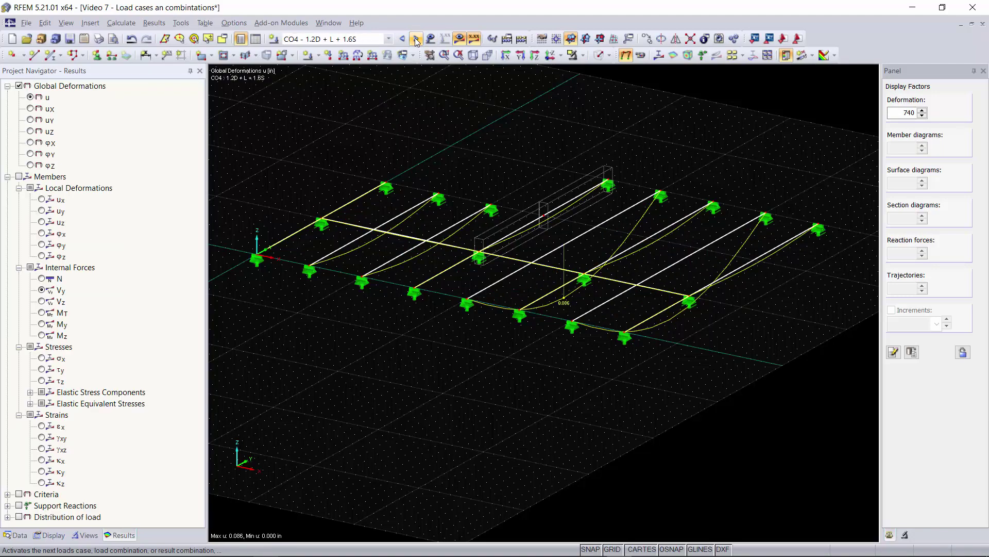
click(416, 39)
click(416, 40)
click(416, 39)
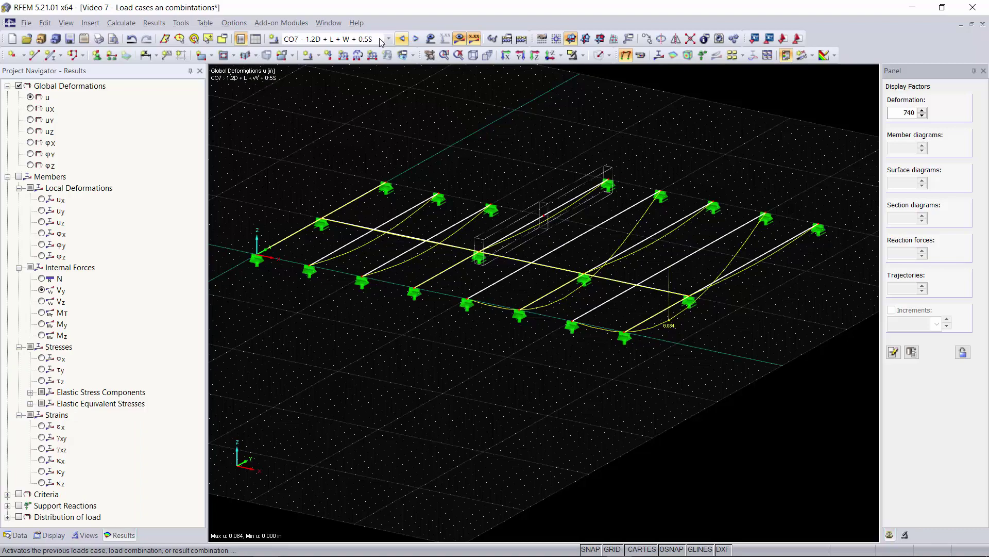
Display the global deformations of result combination RC1 - CO1/p or to CO11 and examine its deflection envelope from the side
click(389, 39)
click(325, 248)
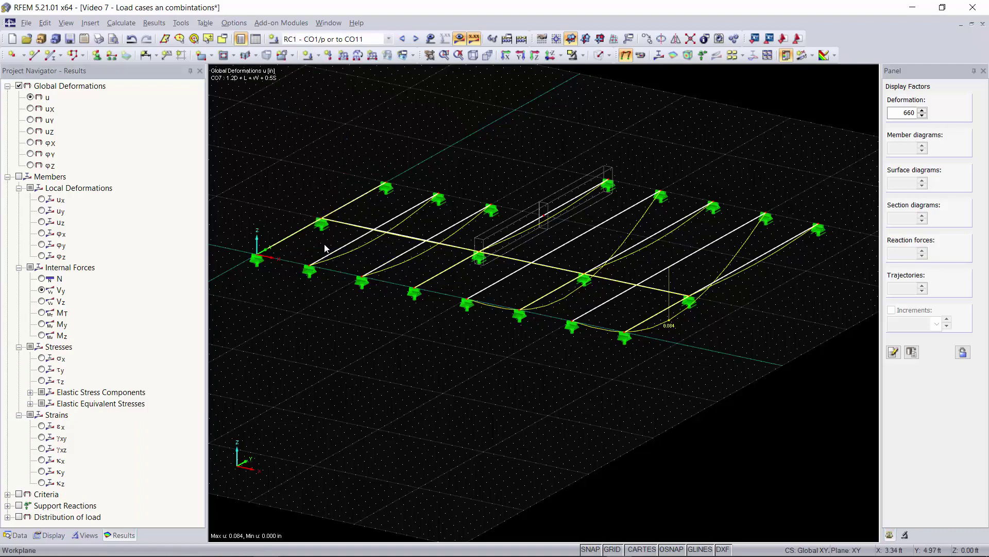
click(521, 55)
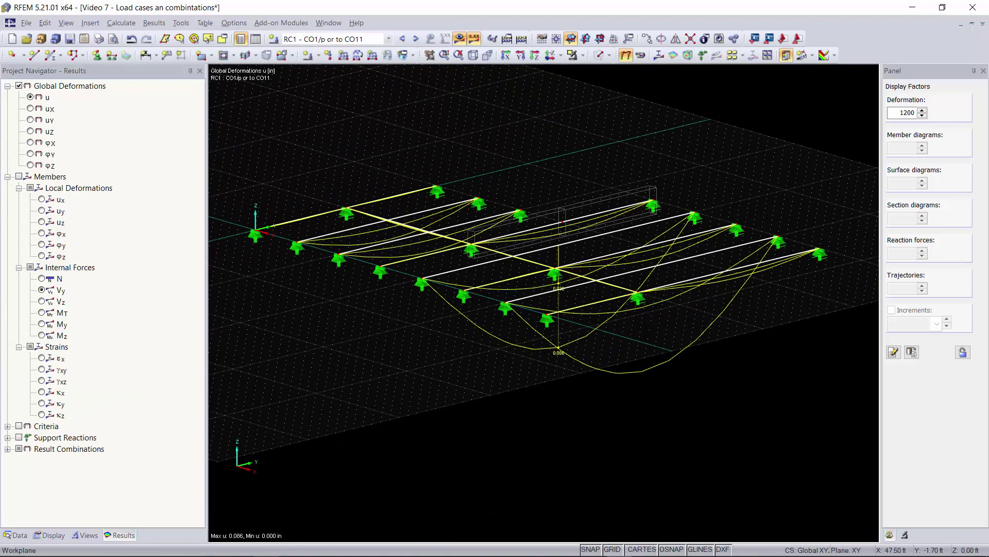
scroll(549, 293, up, 3)
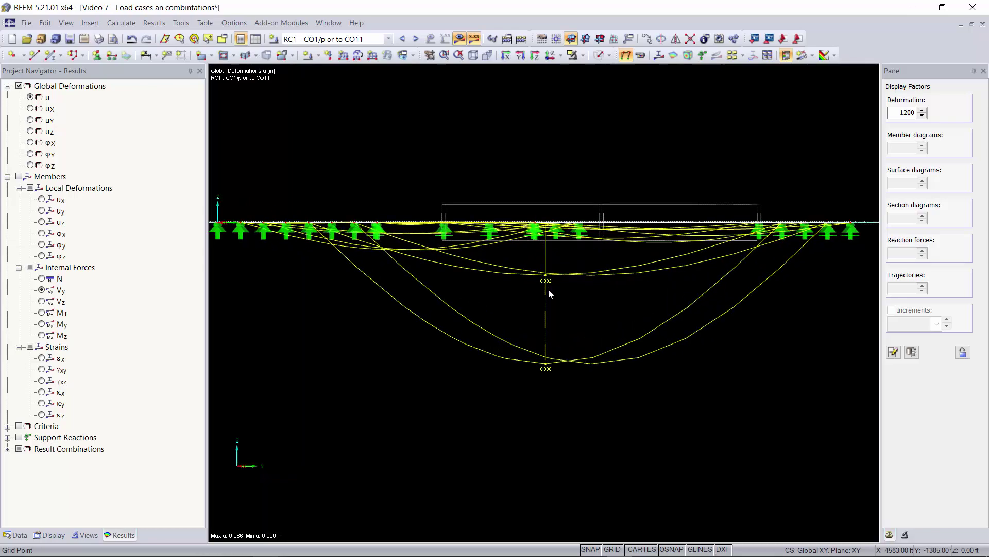
ctrl+right_drag(546, 413, 586, 431)
click(563, 400)
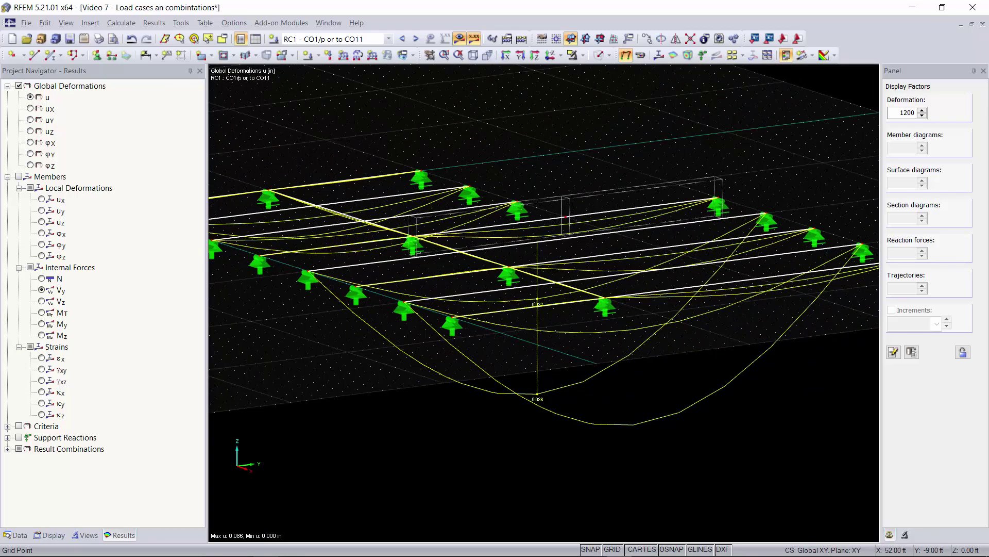
Compare the RC1 deformations by showing only the minimum values and finally only the maximum values
click(7, 448)
click(30, 482)
click(30, 471)
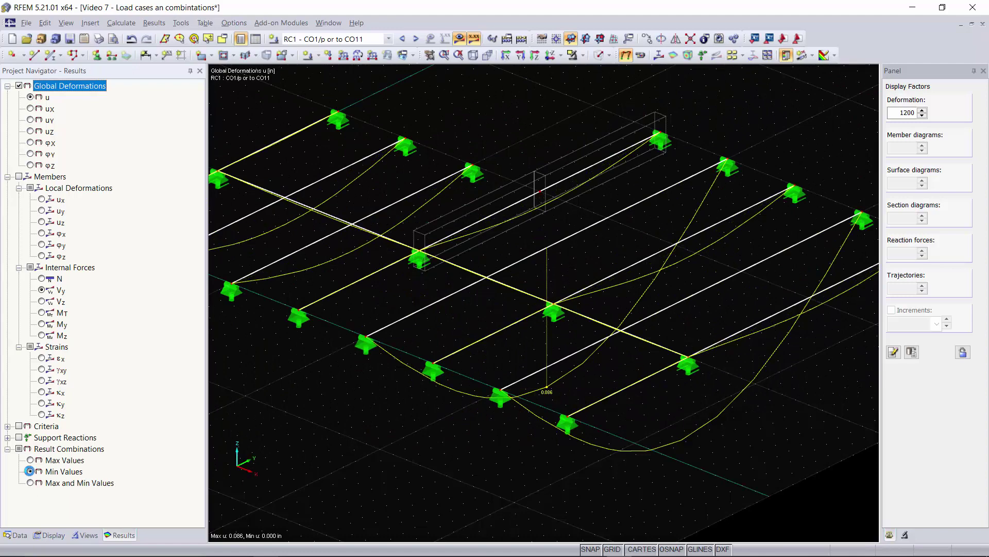
click(29, 461)
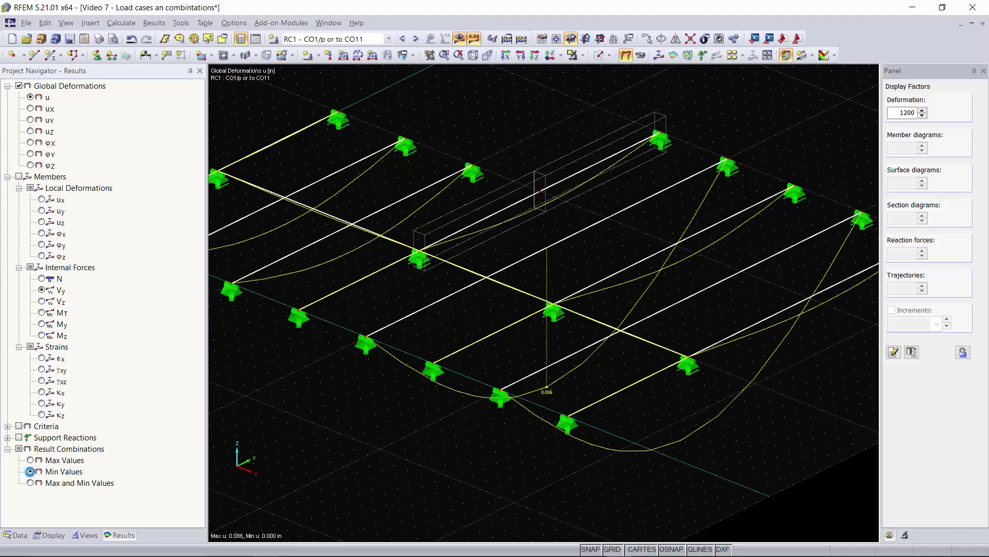
scroll(717, 431, down, 3)
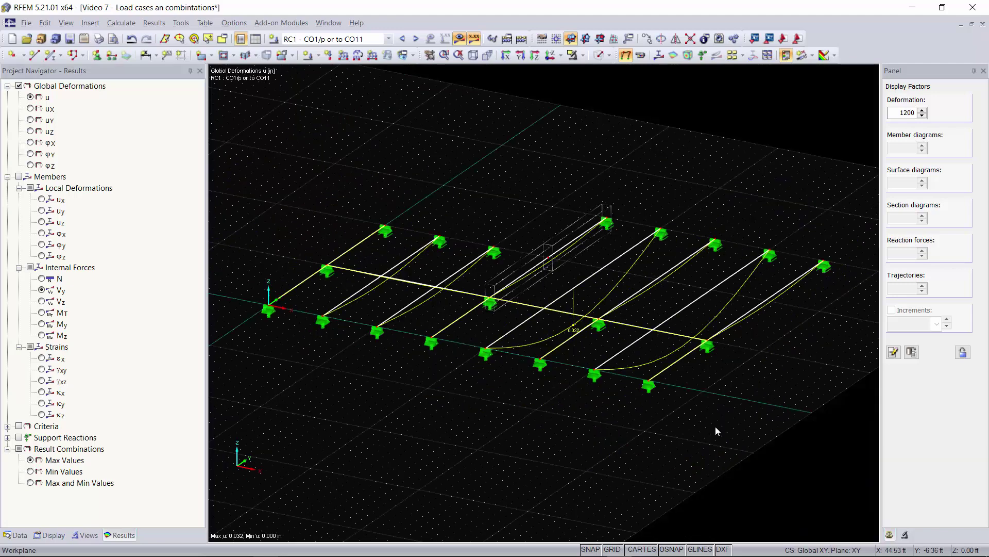